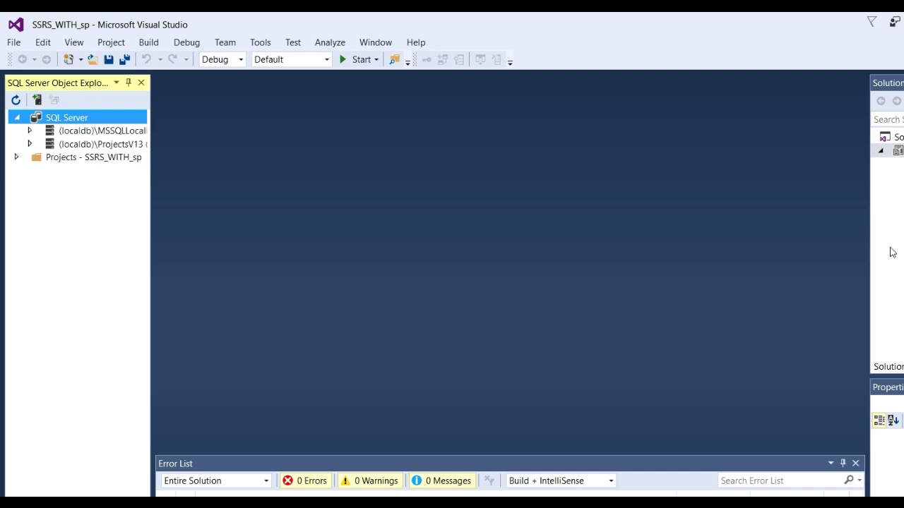
- Widen the Solution Explorer and add a new Data Source item to the project's Shared Data Sources folder
{"action": "left_click_drag", "start_coordinate": [869, 247], "coordinate": [670, 277]}
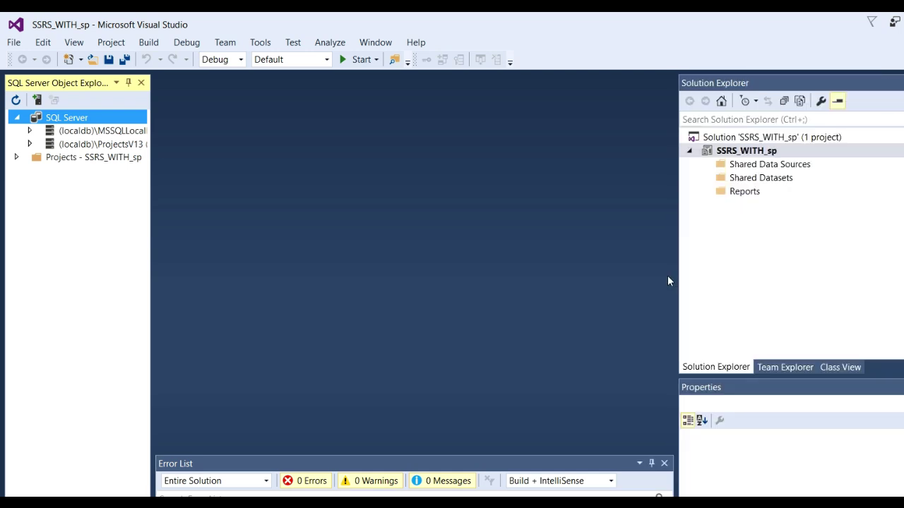
{"action": "right_click", "coordinate": [752, 169]}
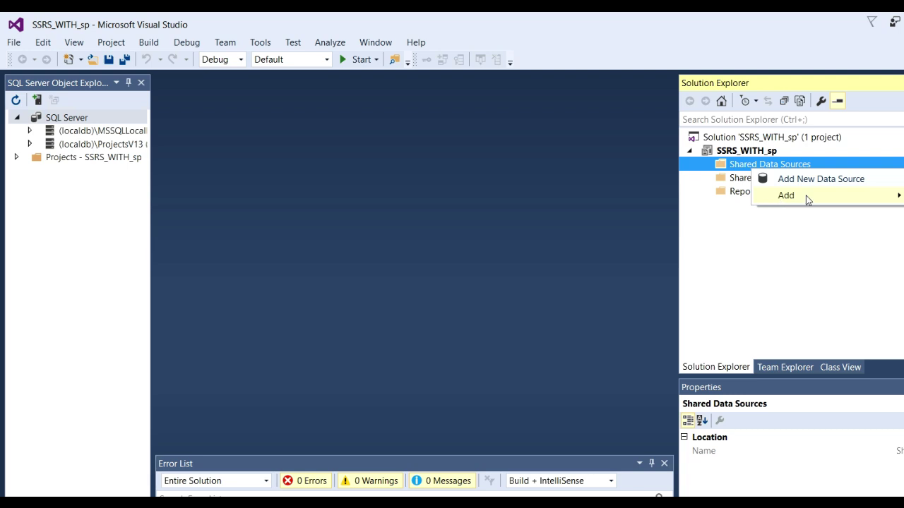
{"action": "left_click", "coordinate": [903, 195]}
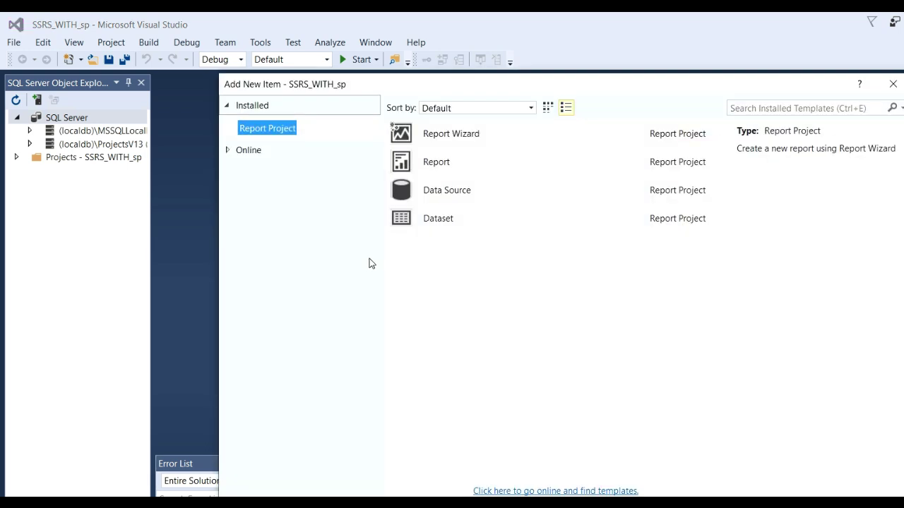
{"action": "left_click", "coordinate": [439, 202]}
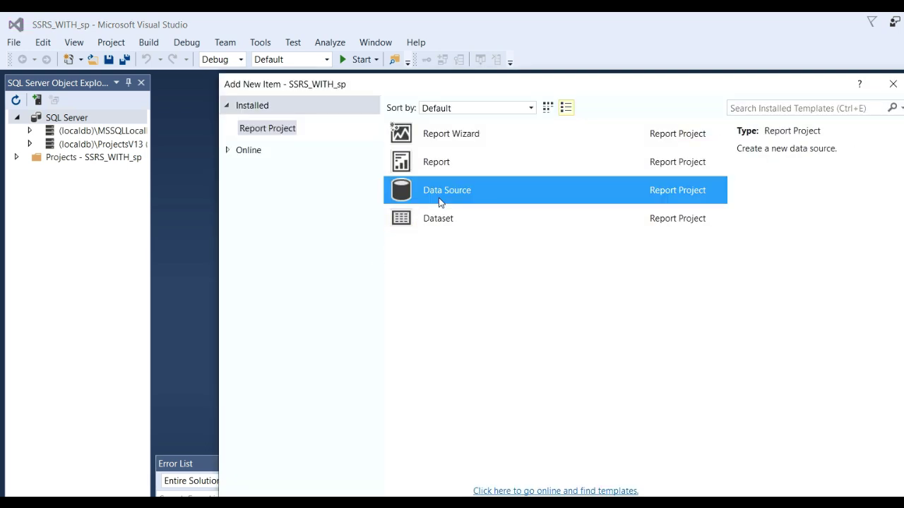
{"action": "left_click", "coordinate": [804, 507]}
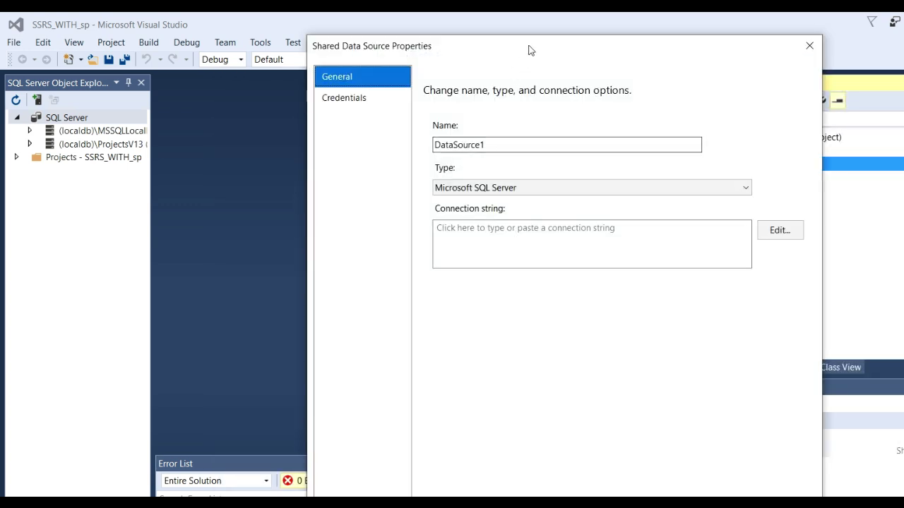
- Name the shared data source DataSource_SP
{"action": "left_click_drag", "start_coordinate": [531, 51], "coordinate": [414, 33]}
{"action": "left_click", "coordinate": [389, 127]}
{"action": "key", "text": "BackSpace"}
{"action": "type", "text": "_"}
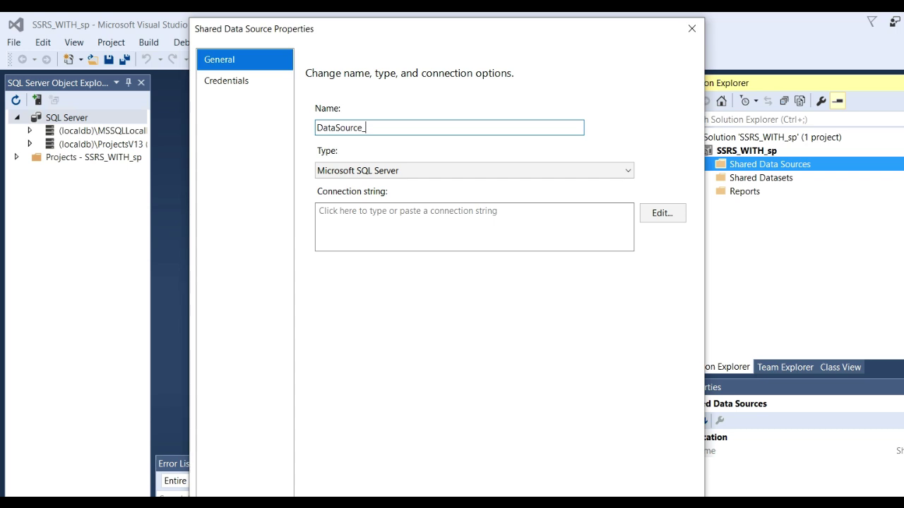
{"action": "type", "text": "SP"}
{"action": "left_click_drag", "start_coordinate": [532, 35], "coordinate": [519, 29]}
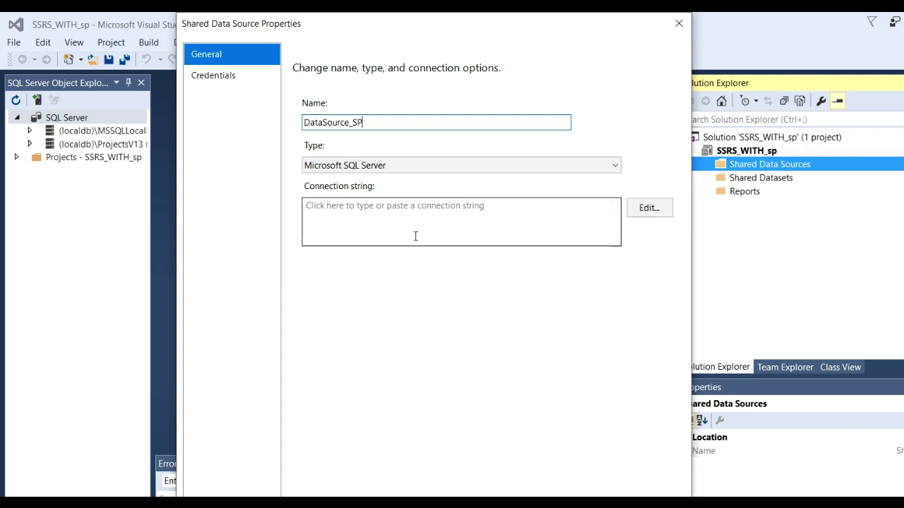
- Set the connection's server name to DESKTOP-HSSNFCU, copying the device name from the Windows system information
{"action": "left_click", "coordinate": [648, 209]}
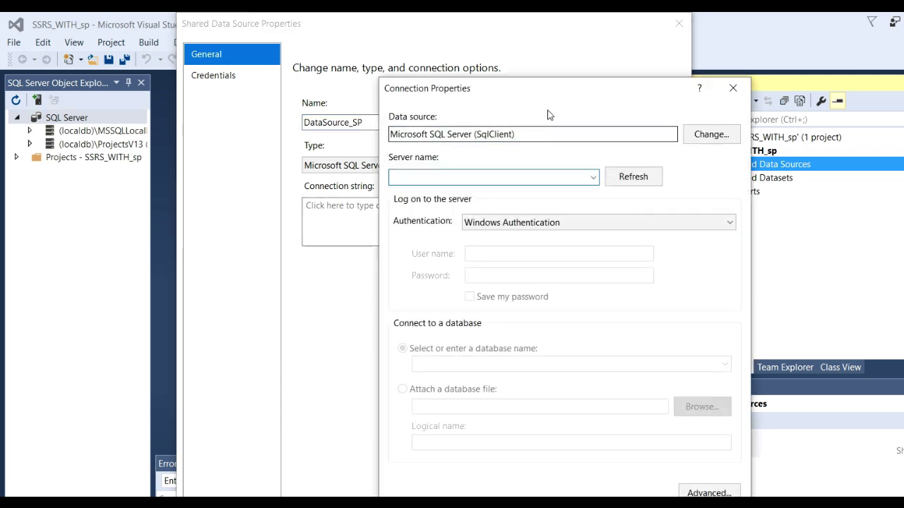
{"action": "left_click_drag", "start_coordinate": [535, 94], "coordinate": [348, 48]}
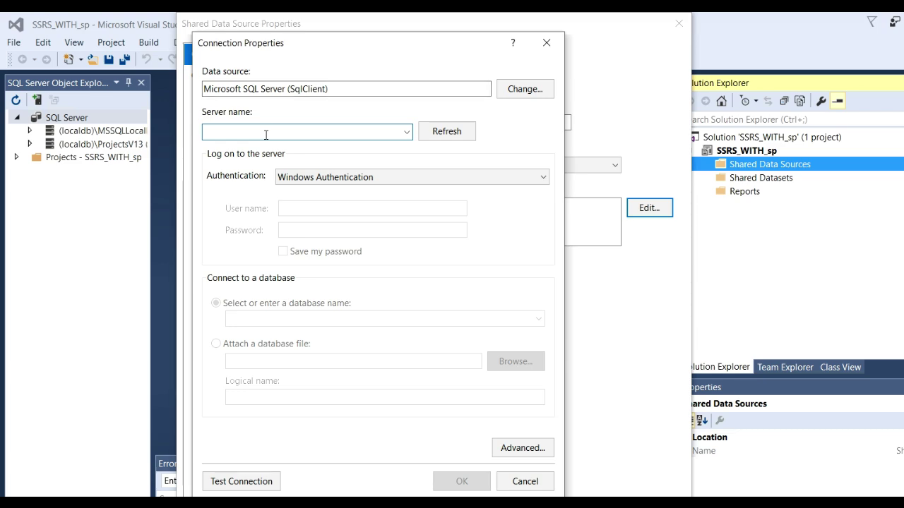
{"action": "key", "text": "super+d"}
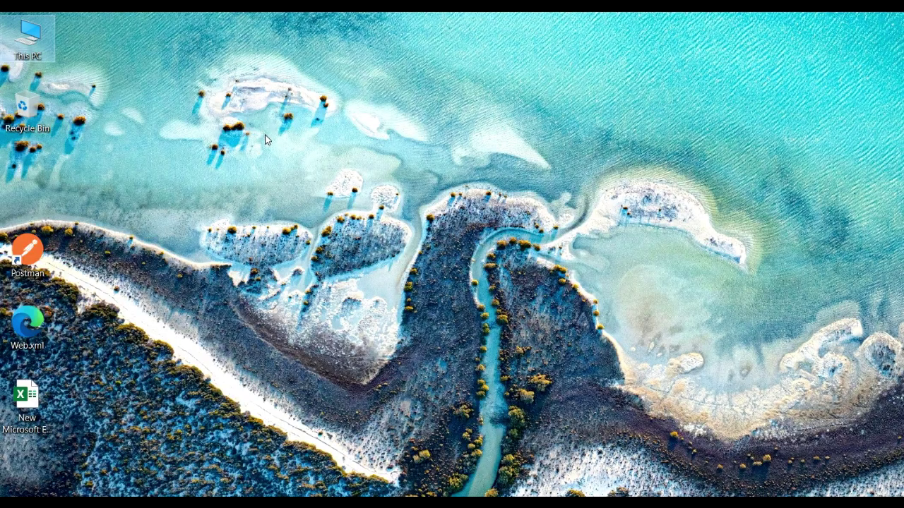
{"action": "right_click", "coordinate": [29, 48]}
{"action": "left_click", "coordinate": [81, 272]}
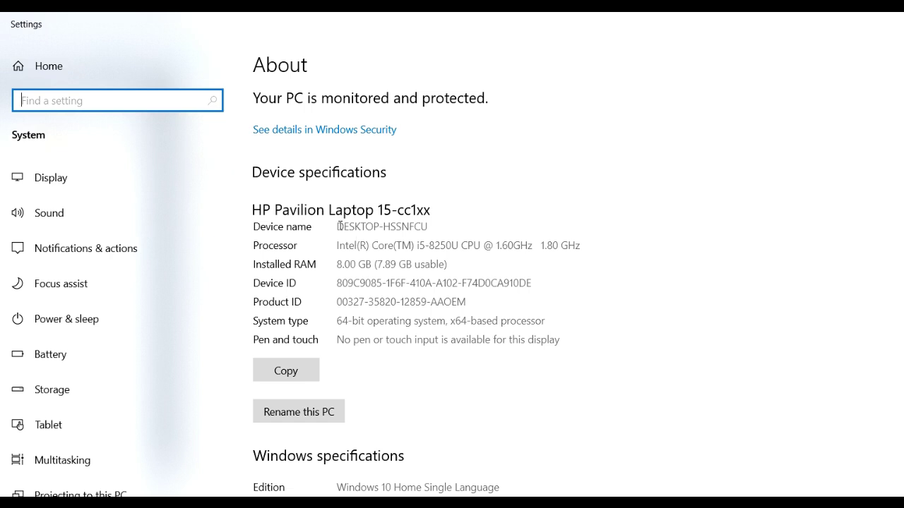
{"action": "left_click_drag", "start_coordinate": [340, 225], "coordinate": [441, 225]}
{"action": "key", "text": "ctrl+c"}
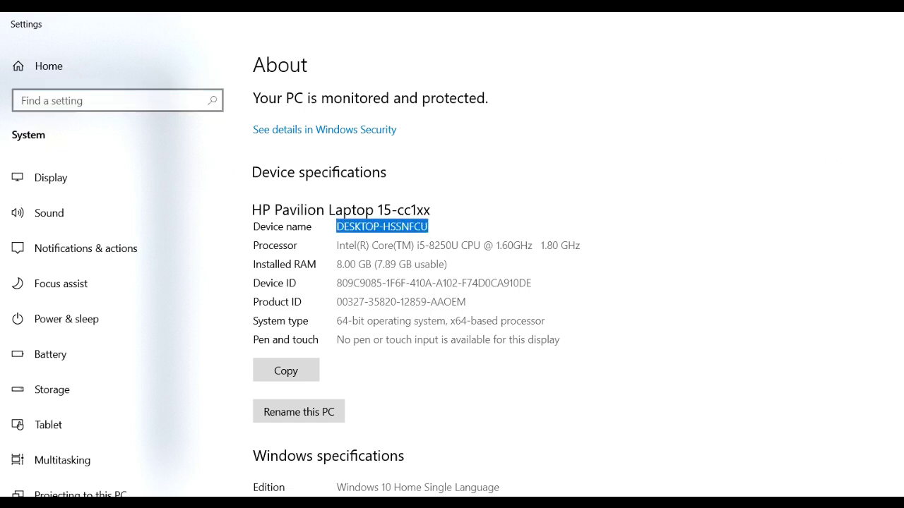
{"action": "key", "text": "alt+Tab"}
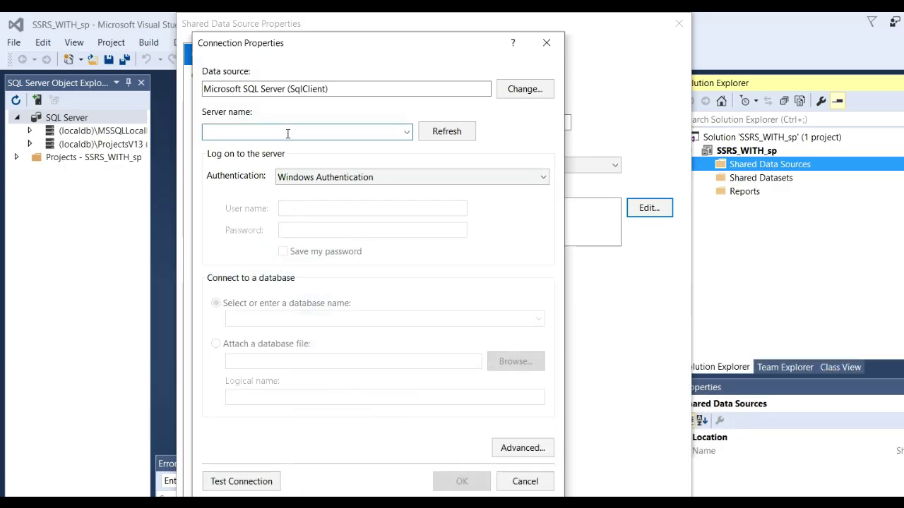
{"action": "key", "text": "ctrl+v"}
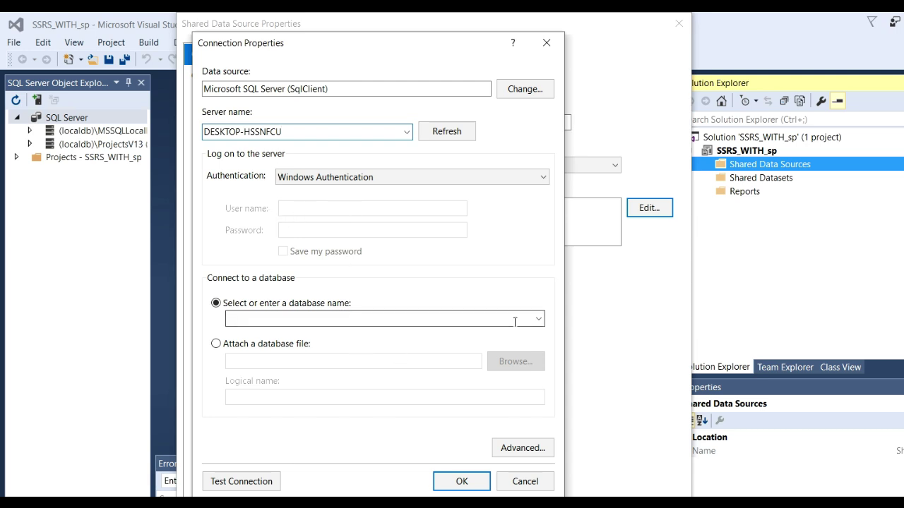
- Choose Test as the connection's database and test the connection
{"action": "left_click", "coordinate": [538, 320]}
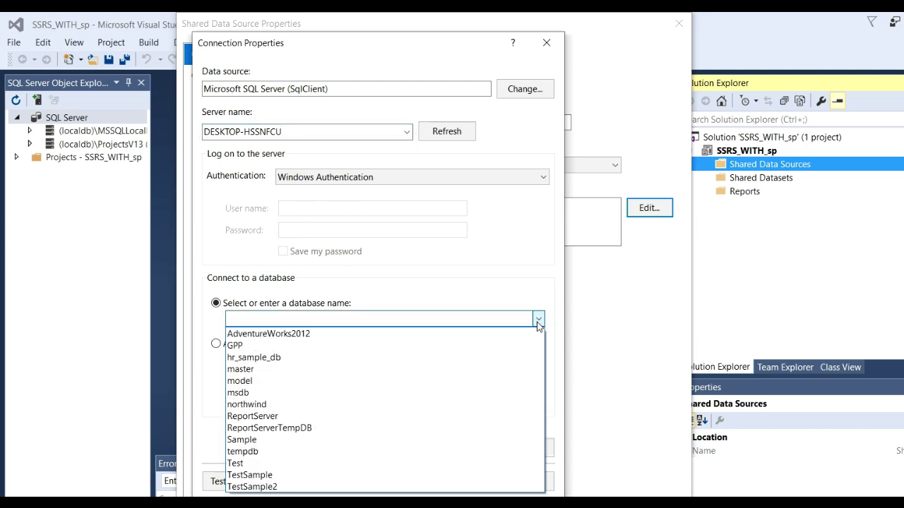
{"action": "left_click", "coordinate": [261, 463]}
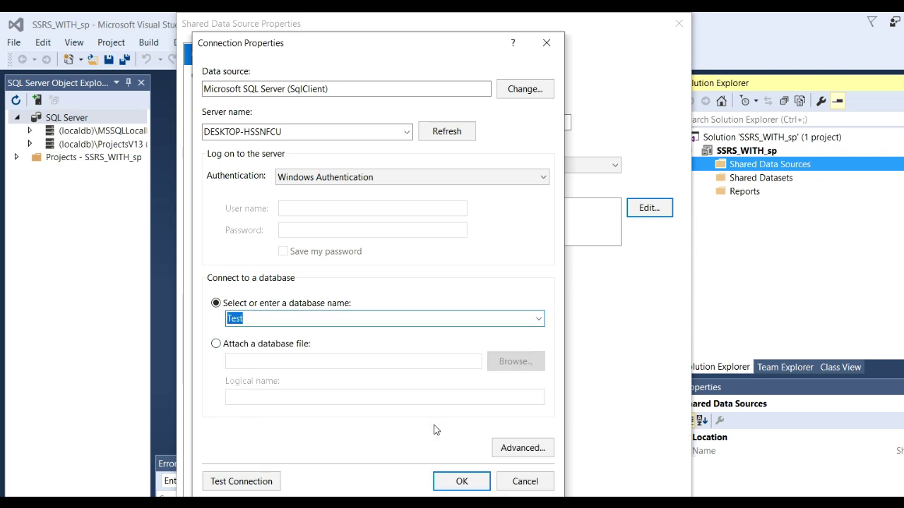
{"action": "left_click", "coordinate": [249, 482]}
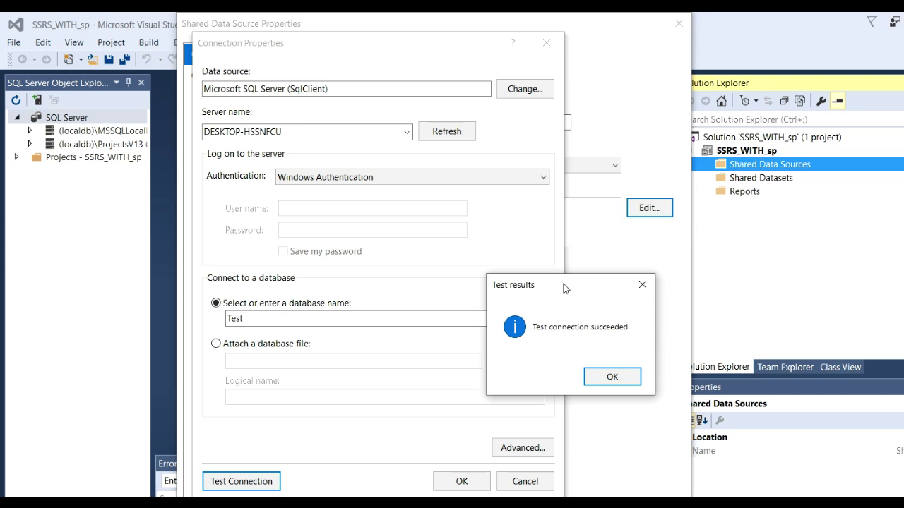
{"action": "left_click_drag", "start_coordinate": [565, 288], "coordinate": [372, 142]}
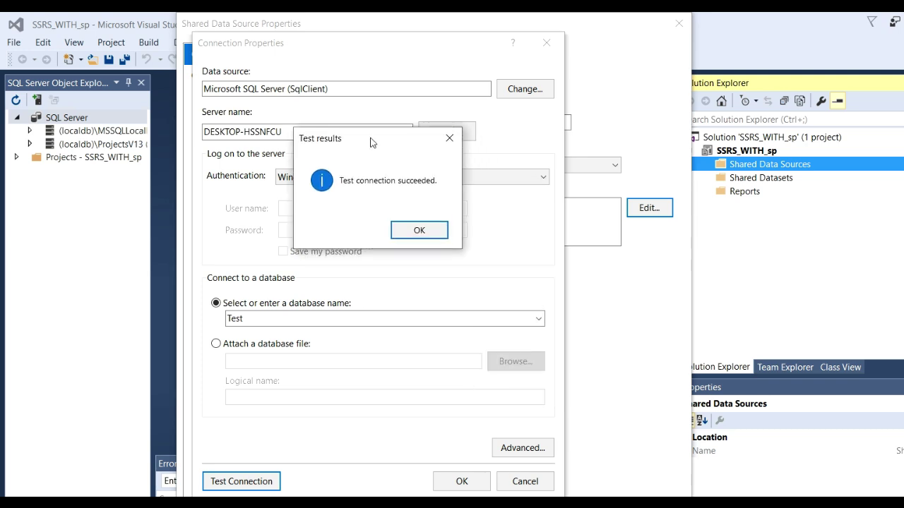
{"action": "left_click", "coordinate": [418, 230]}
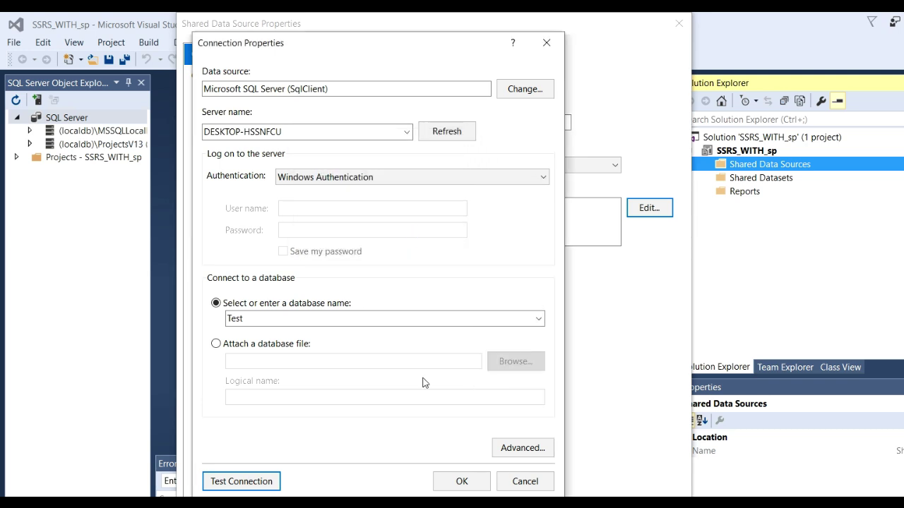
- Accept the connection, save the shared data source, and expand the Shared Data Sources folder
{"action": "left_click", "coordinate": [461, 481]}
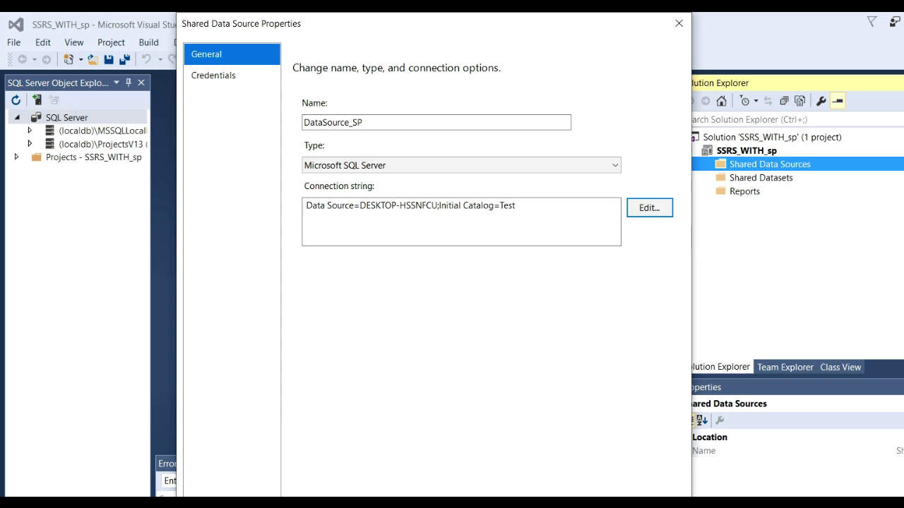
{"action": "left_click", "coordinate": [588, 504]}
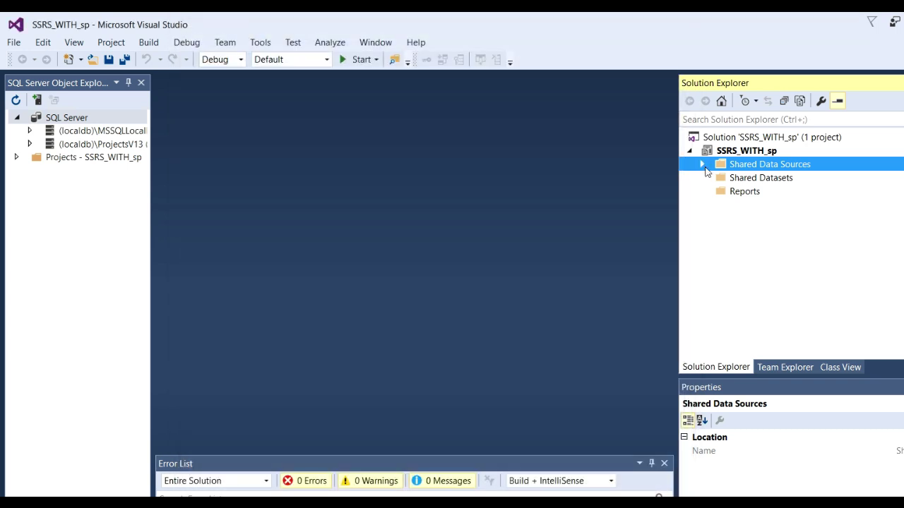
{"action": "left_click", "coordinate": [704, 166]}
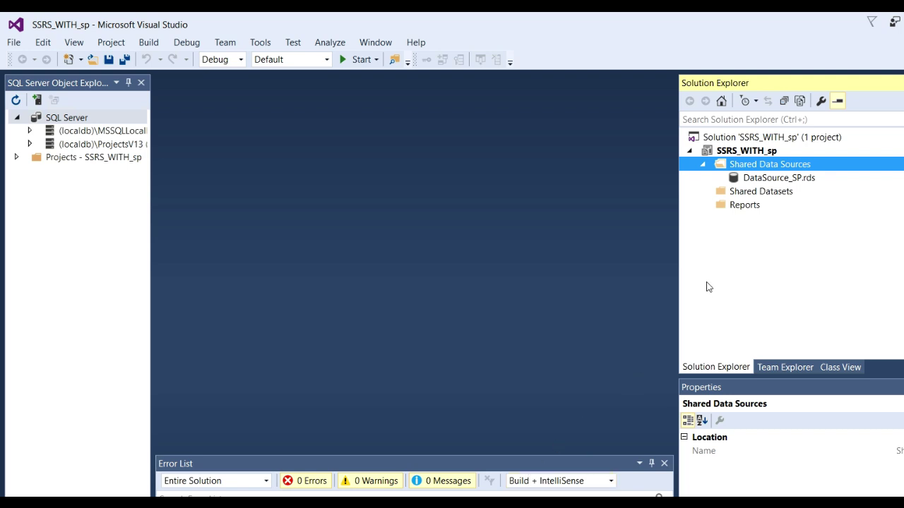
- Add a new Dataset item to the Shared Datasets folder and name it DataSets_SP
{"action": "right_click", "coordinate": [750, 198]}
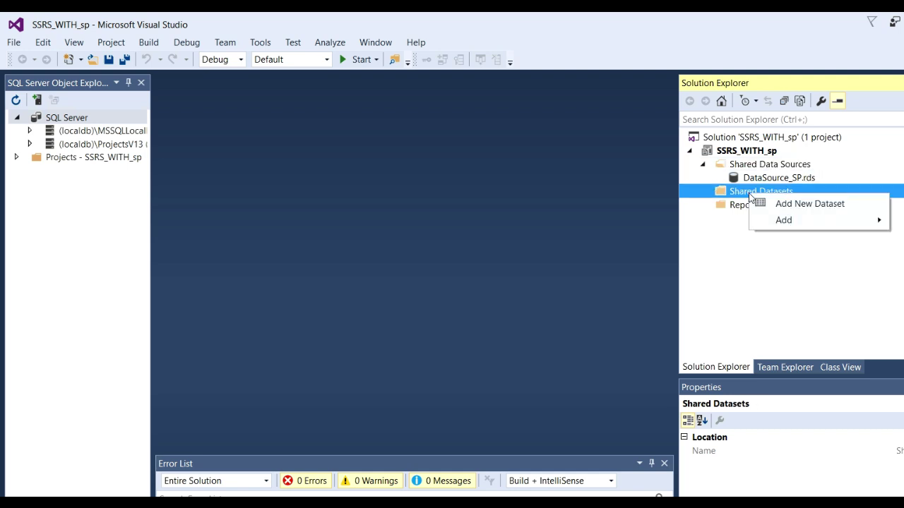
{"action": "mouse_move", "coordinate": [821, 226]}
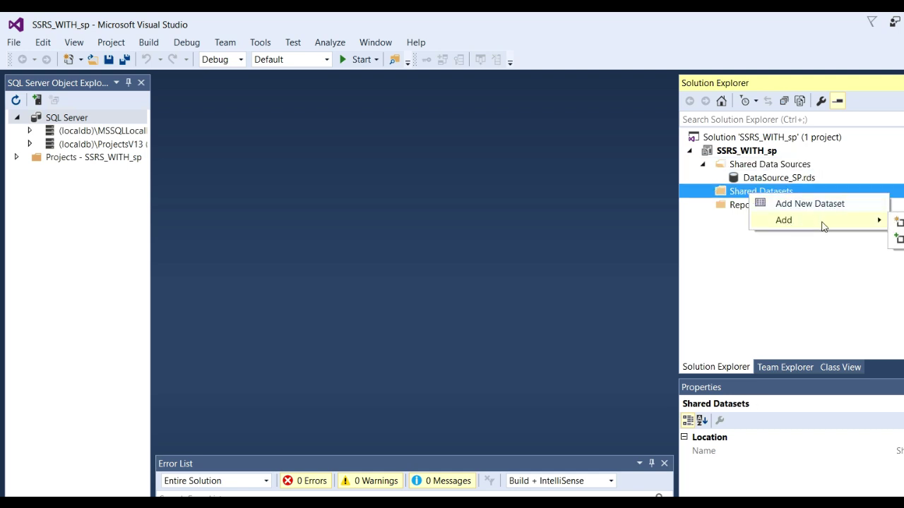
{"action": "left_click", "coordinate": [898, 221]}
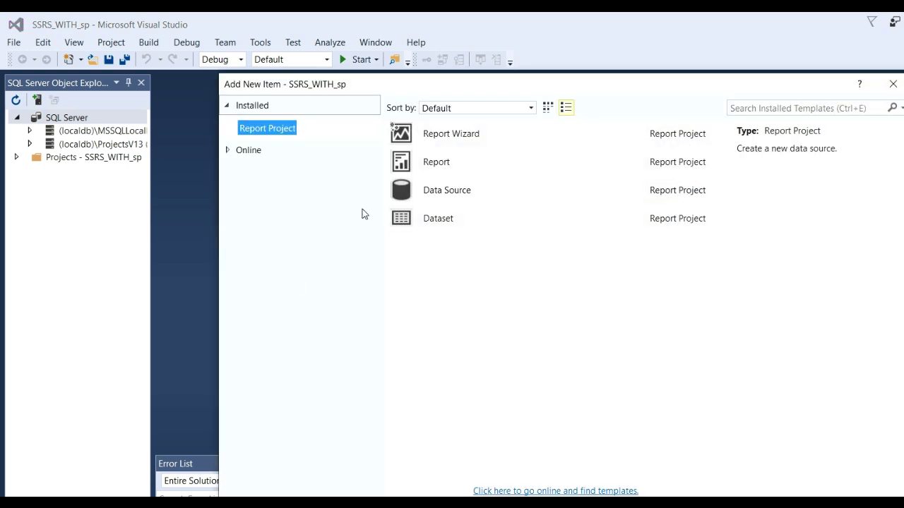
{"action": "left_click", "coordinate": [452, 224]}
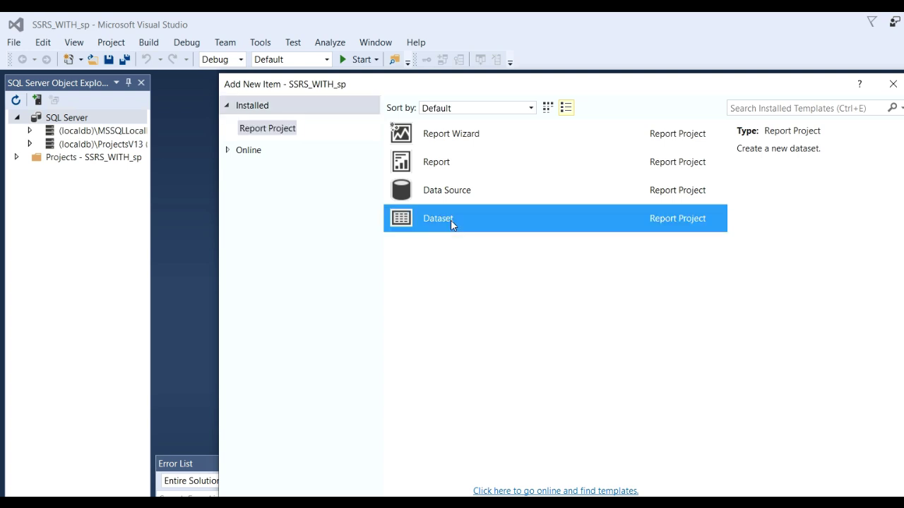
{"action": "key", "text": "Return"}
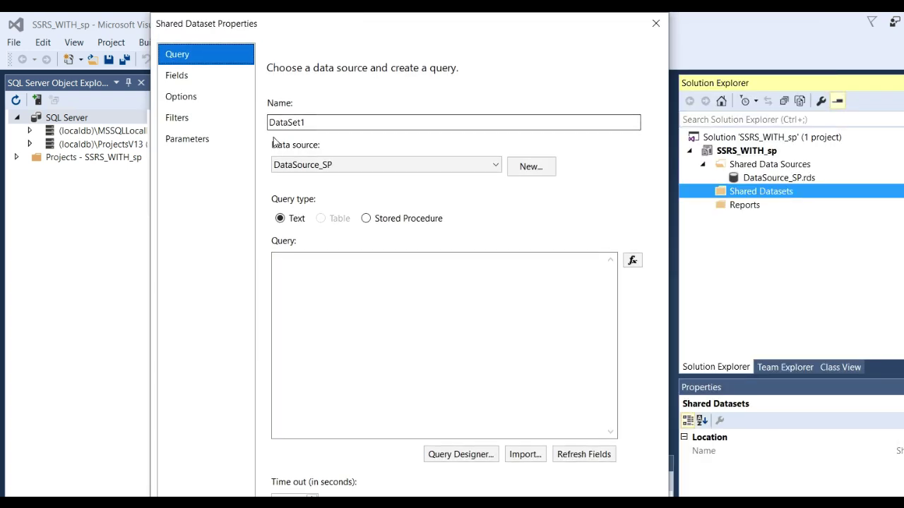
{"action": "left_click", "coordinate": [353, 120]}
{"action": "type", "text": "s_SP"}
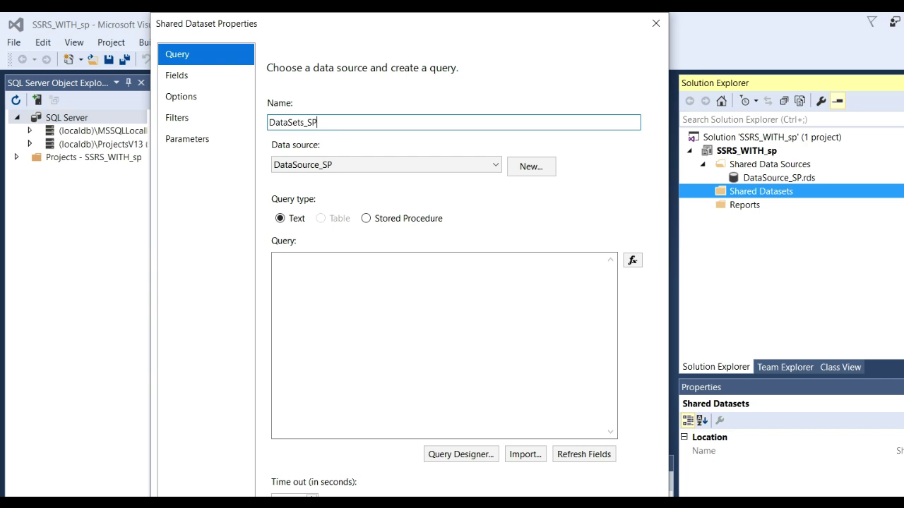
- Switch to SQL Server Management Studio and review the definition of the sp_emp_detail procedure
{"action": "key", "text": "super"}
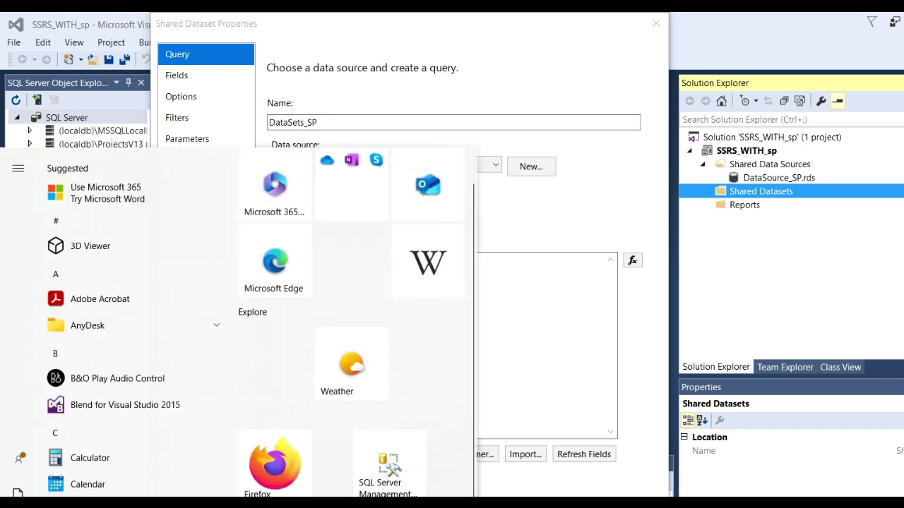
{"action": "scroll", "coordinate": [411, 415], "scroll_direction": "down", "scroll_amount": 1}
{"action": "left_click", "coordinate": [412, 415]}
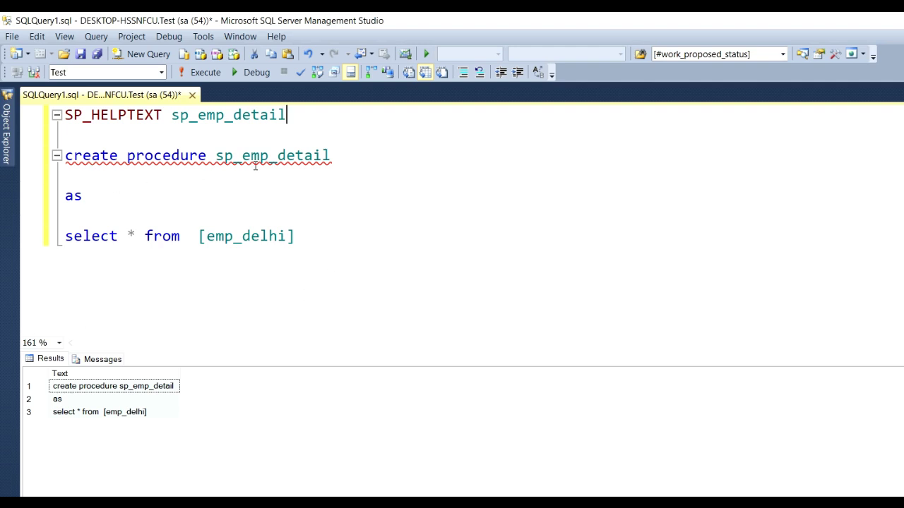
{"action": "mouse_move", "coordinate": [247, 165]}
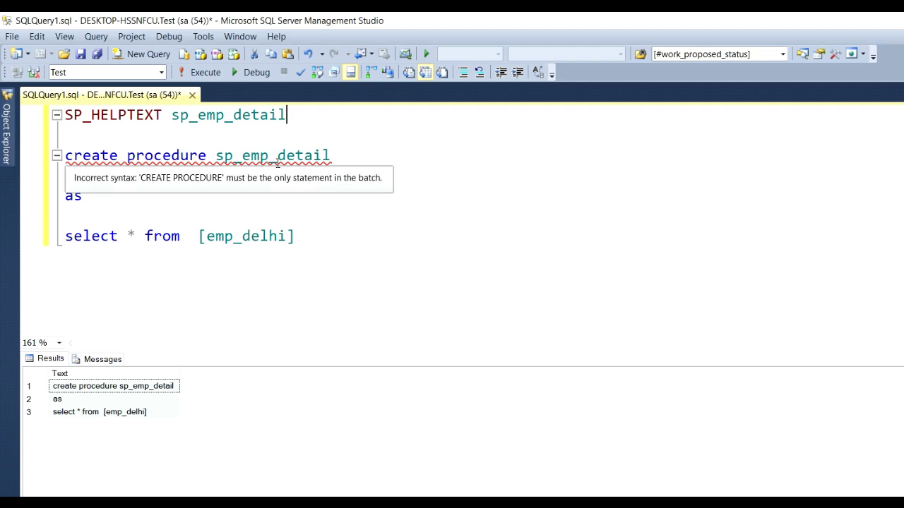
{"action": "left_click", "coordinate": [127, 216]}
{"action": "left_click", "coordinate": [300, 236]}
{"action": "left_click_drag", "start_coordinate": [300, 236], "coordinate": [62, 157]}
- Execute the sp_emp_detail procedure by its selected name and inspect the employee columns it returns
{"action": "double_click", "coordinate": [285, 162]}
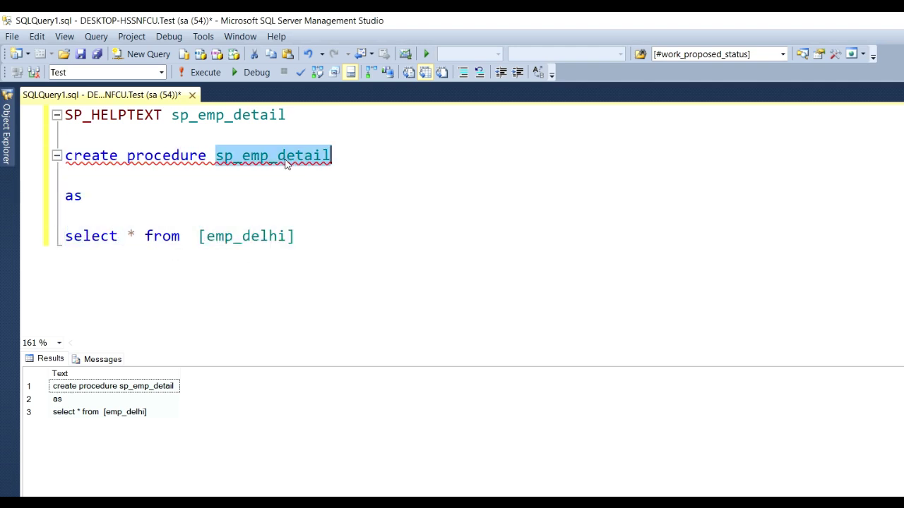
{"action": "left_click", "coordinate": [203, 72]}
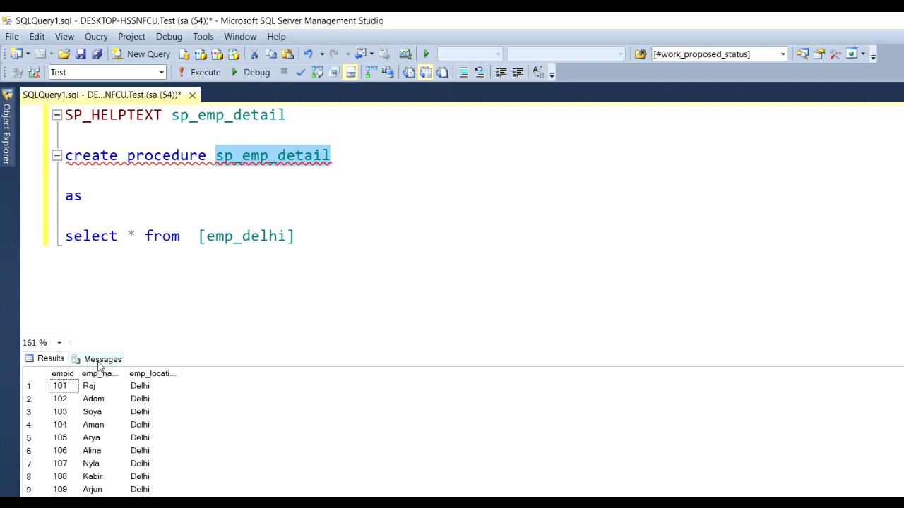
{"action": "double_click", "coordinate": [180, 373]}
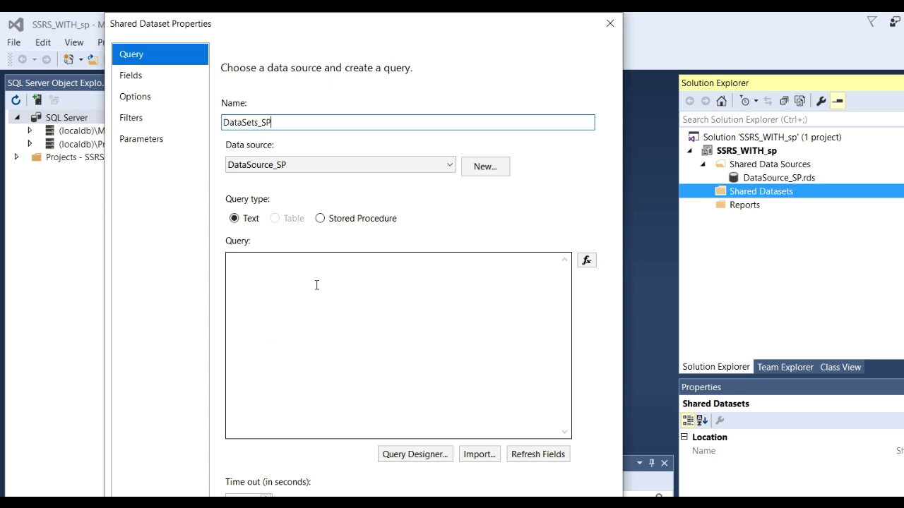
- Set the shared dataset's query type to Stored Procedure and choose sp_emp_detail as its procedure
{"action": "left_click", "coordinate": [320, 218]}
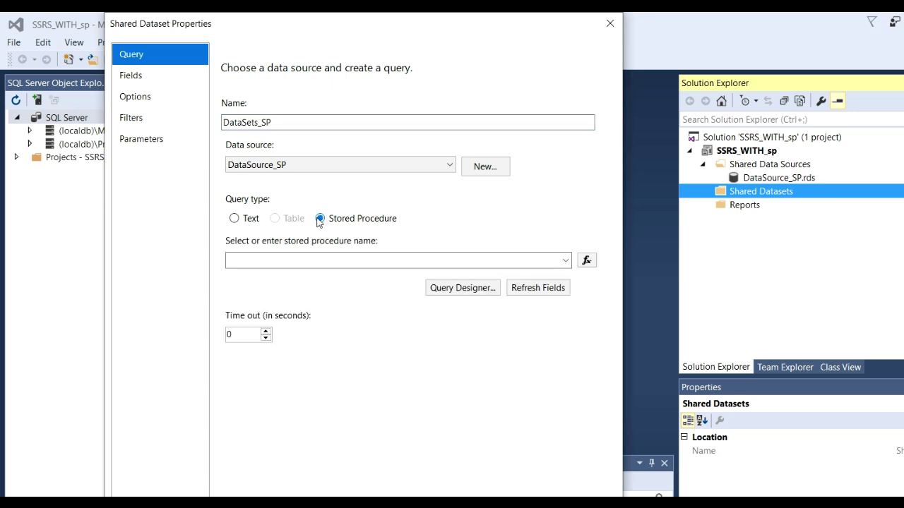
{"action": "left_click", "coordinate": [565, 261]}
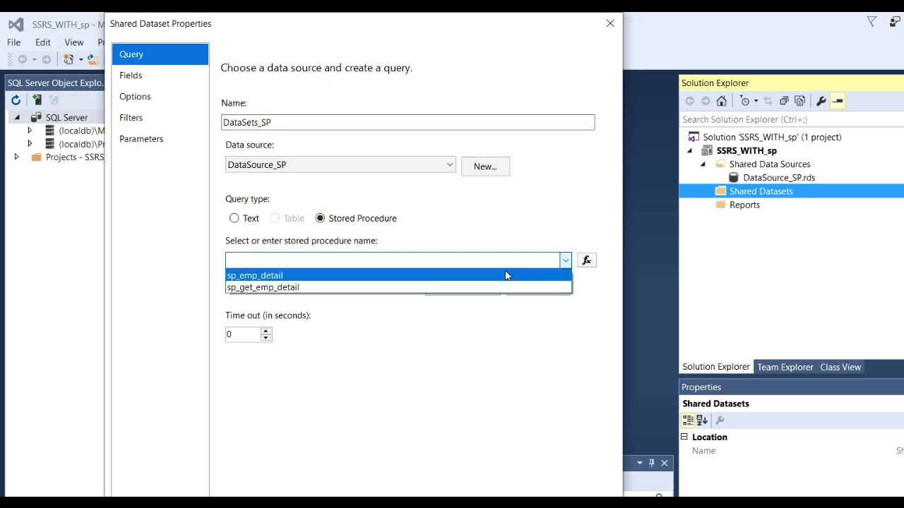
{"action": "key", "text": "alt+Tab"}
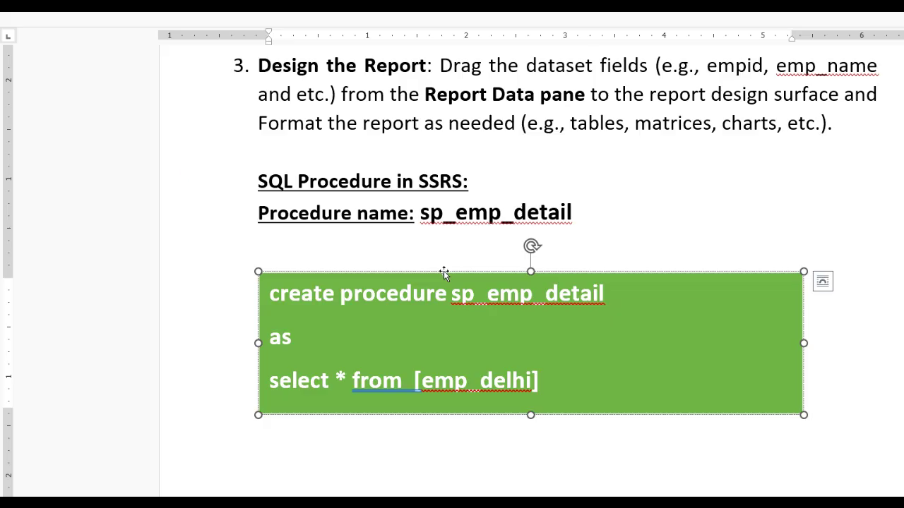
{"action": "key", "text": "alt+Tab"}
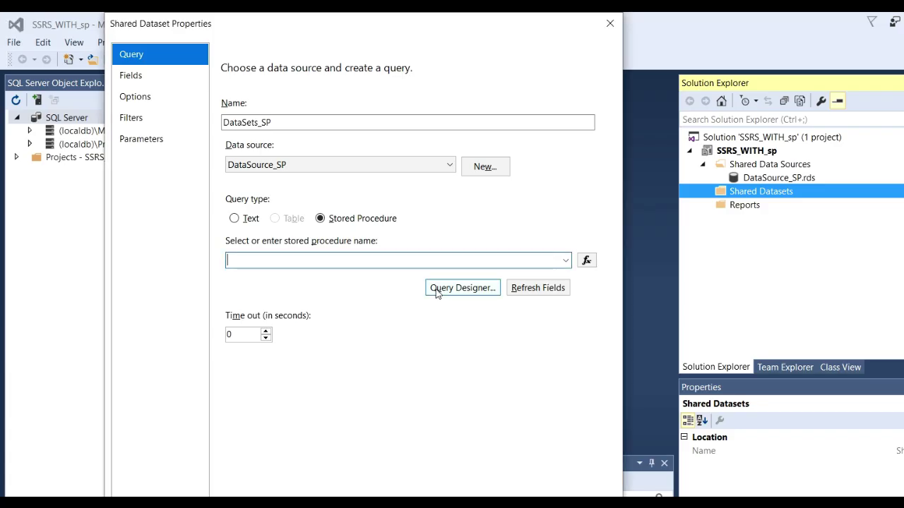
{"action": "left_click", "coordinate": [565, 260]}
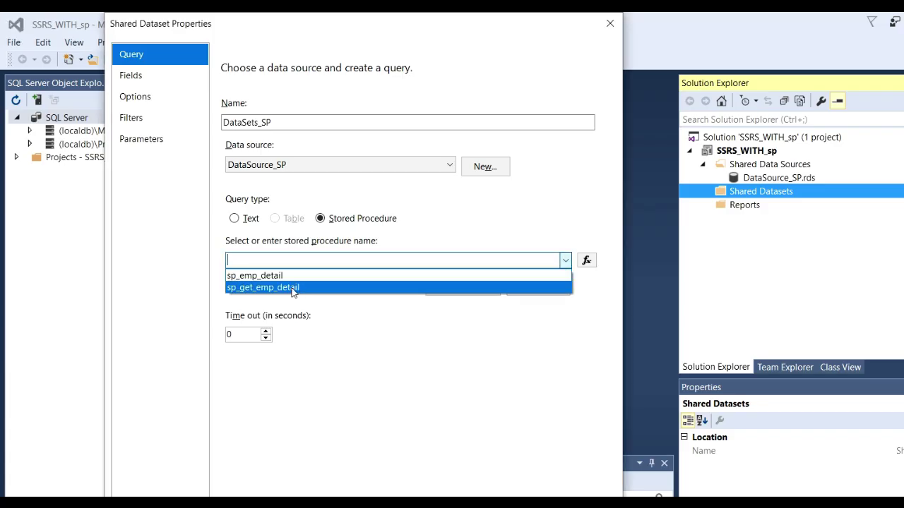
{"action": "left_click", "coordinate": [273, 276]}
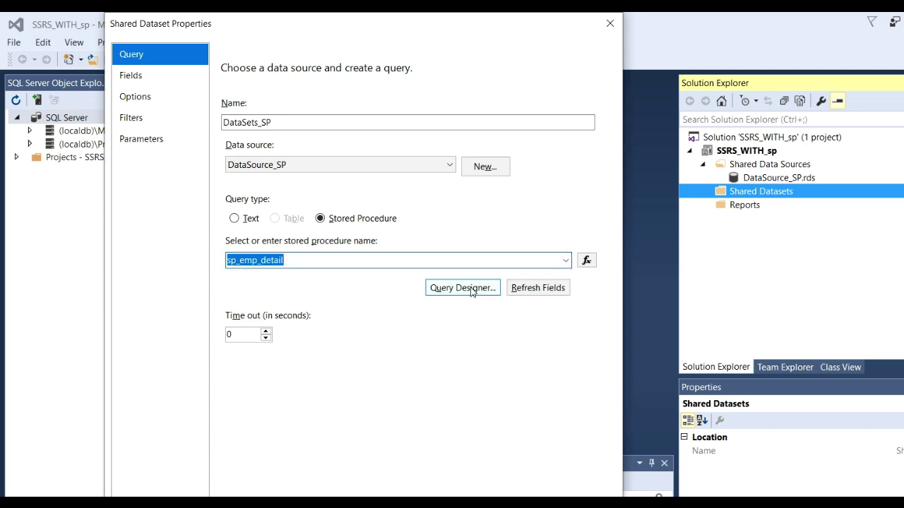
- Run sp_emp_detail in the Query Designer, accept the query and the shared dataset, and expand the Shared Datasets folder
{"action": "left_click", "coordinate": [472, 291]}
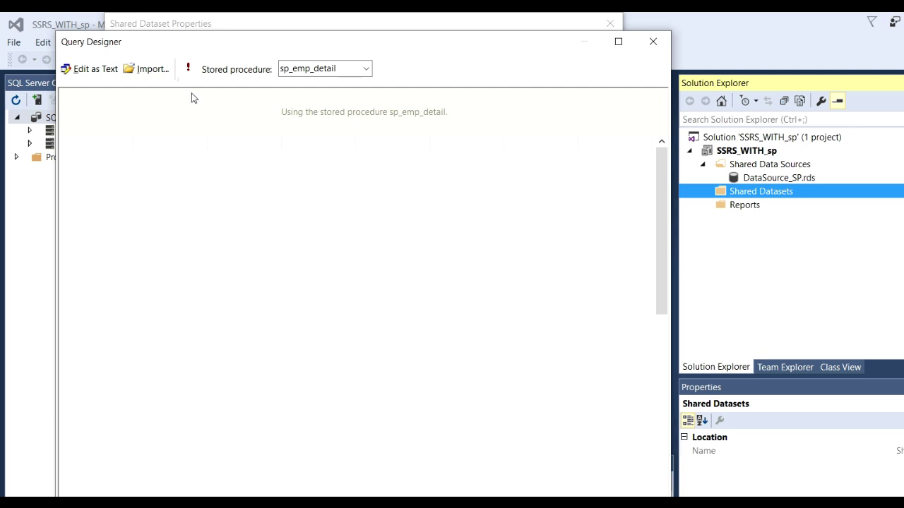
{"action": "left_click", "coordinate": [188, 70]}
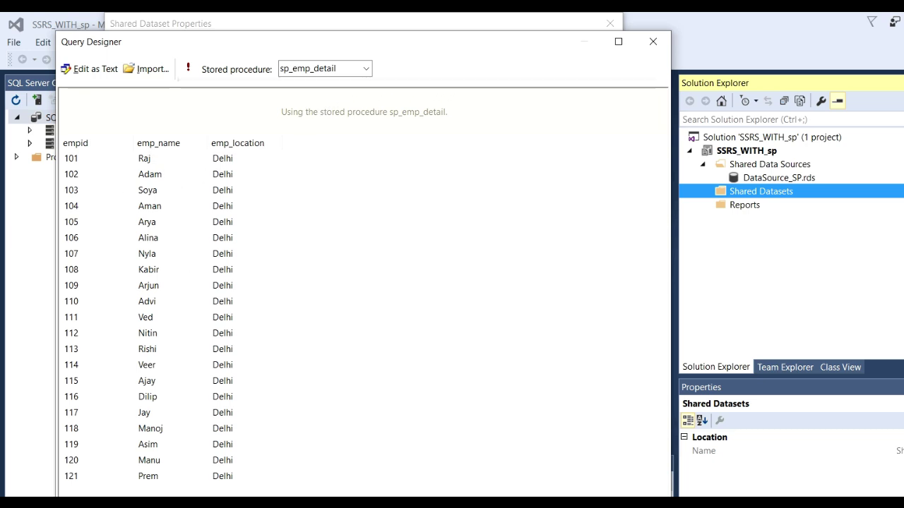
{"action": "key", "text": "Return"}
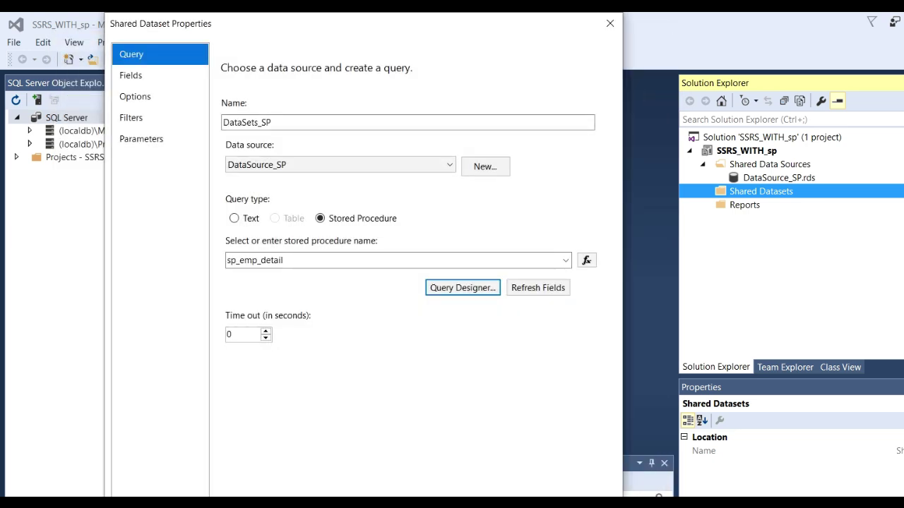
{"action": "key", "text": "Return"}
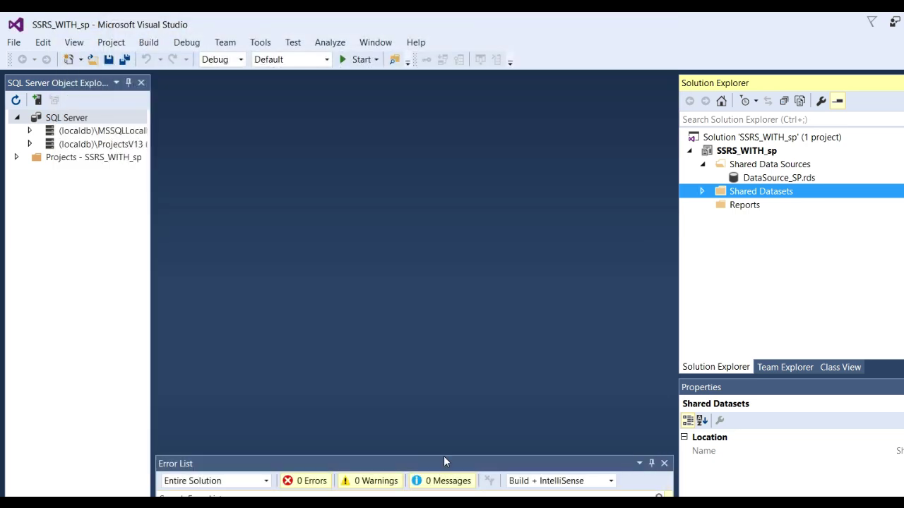
{"action": "left_click", "coordinate": [702, 192]}
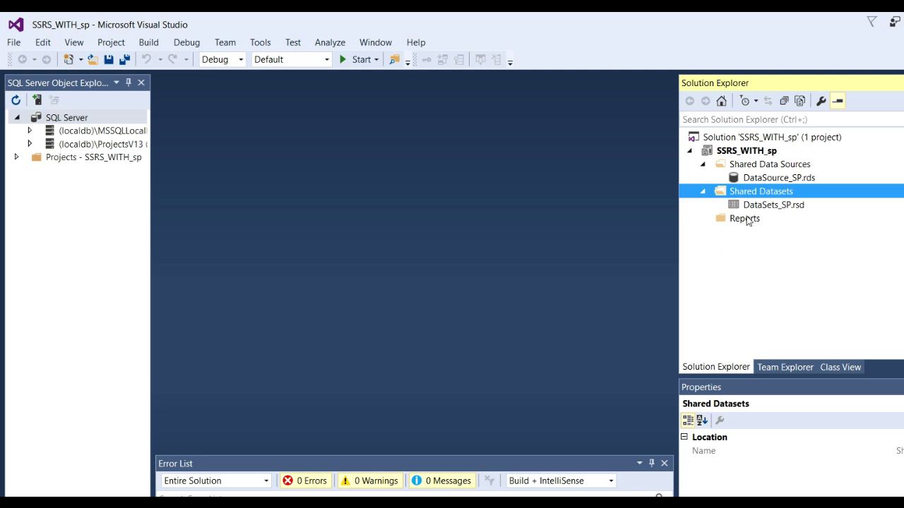
- Add a new Report item named Report1.rdl to the Reports folder, then expand the folder and select the report
{"action": "left_click", "coordinate": [737, 221]}
{"action": "right_click", "coordinate": [737, 221]}
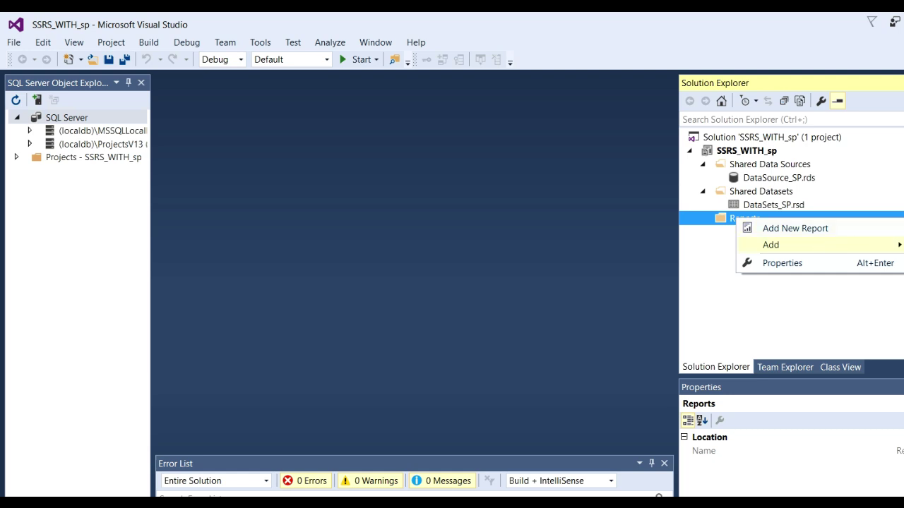
{"action": "left_click", "coordinate": [902, 245]}
{"action": "left_click", "coordinate": [466, 163]}
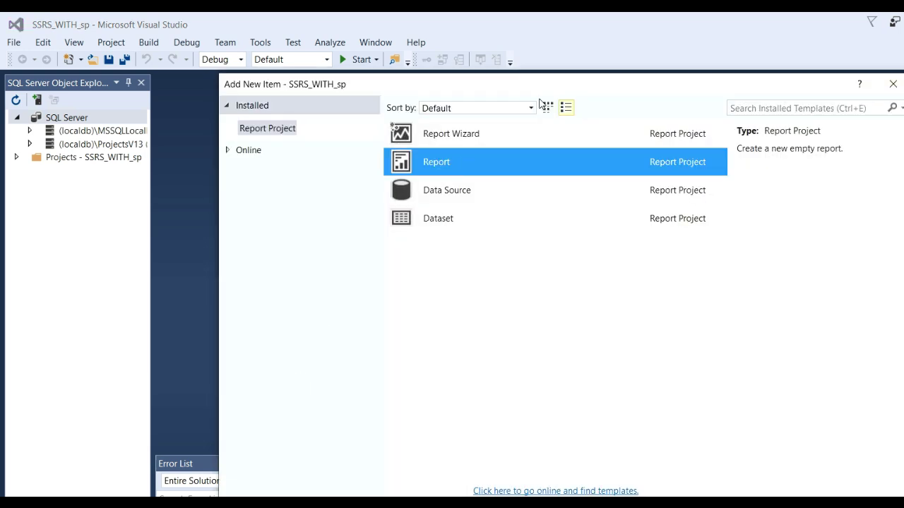
{"action": "left_click_drag", "start_coordinate": [531, 90], "coordinate": [400, 59]}
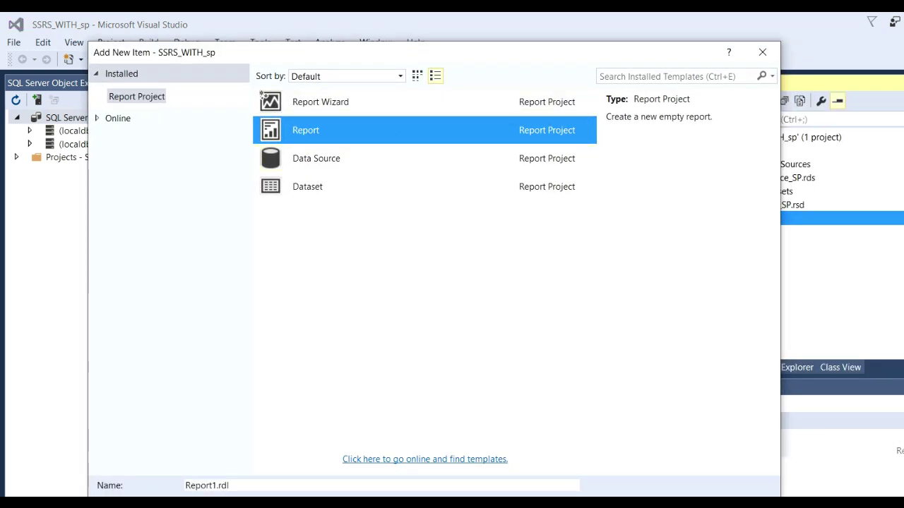
{"action": "key", "text": "Return"}
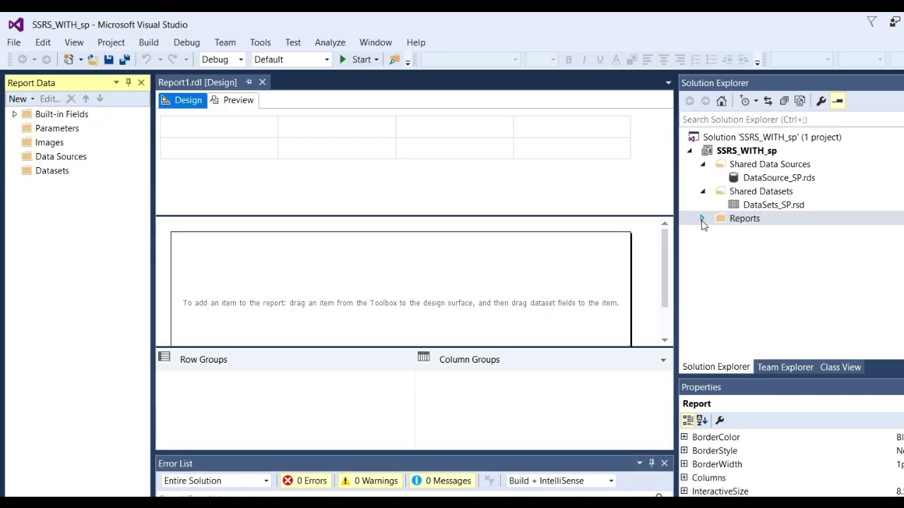
{"action": "left_click", "coordinate": [702, 218]}
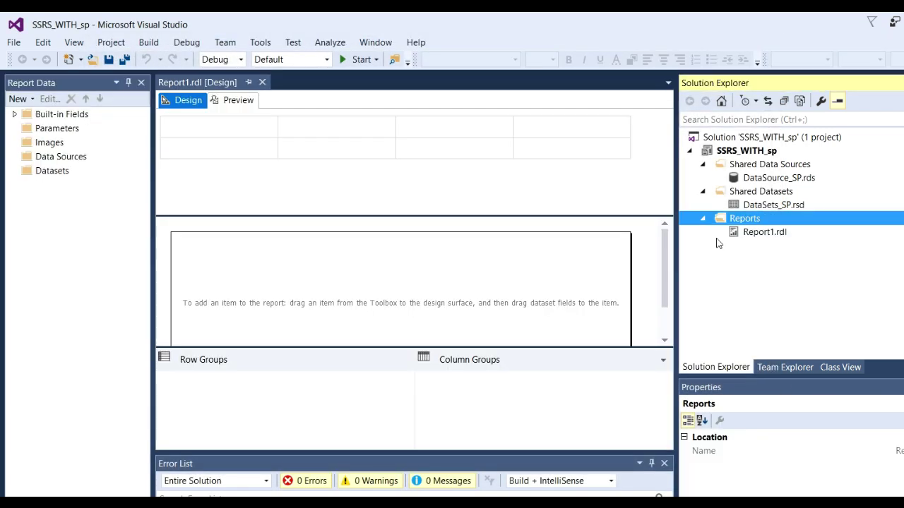
{"action": "left_click", "coordinate": [764, 232]}
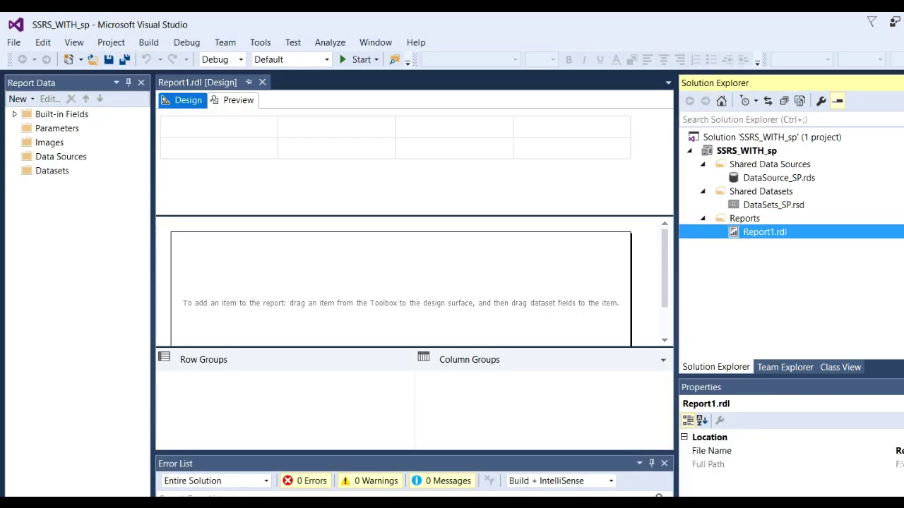
- Place a table on the report body and choose the shared dataset DataSets_SP as the source for DataSet1
{"action": "key", "text": "ctrl+alt+x"}
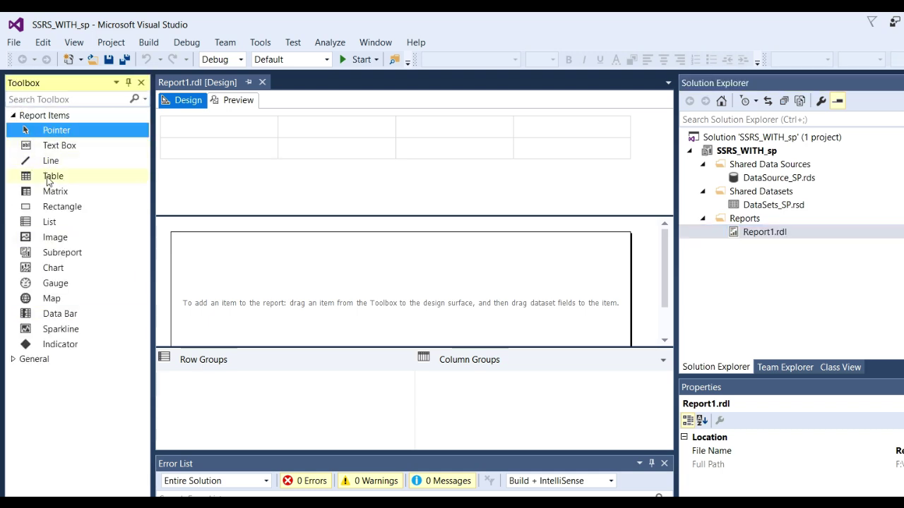
{"action": "left_click_drag", "start_coordinate": [48, 183], "coordinate": [302, 262]}
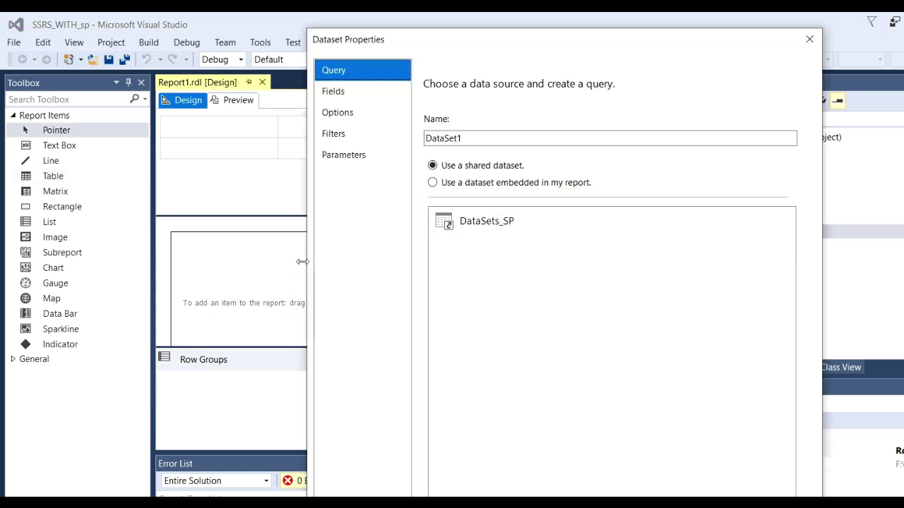
{"action": "left_click_drag", "start_coordinate": [411, 43], "coordinate": [336, 32]}
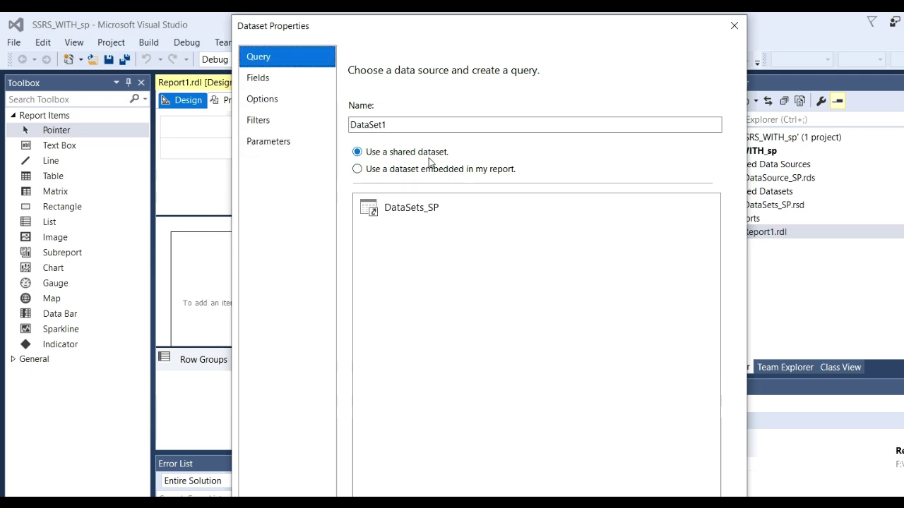
{"action": "left_click", "coordinate": [407, 218]}
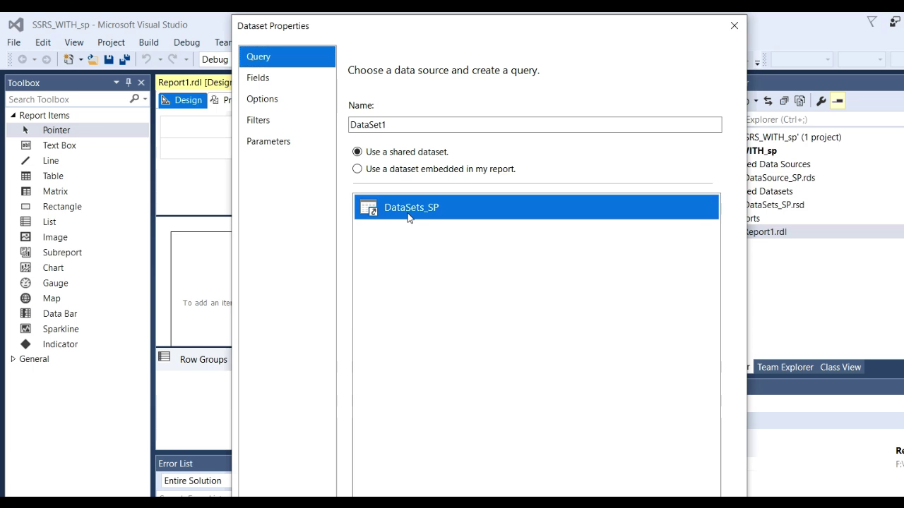
- Review the dataset's fields, options, filters and parameters, and accept the dataset properties to create the table
{"action": "left_click", "coordinate": [258, 79]}
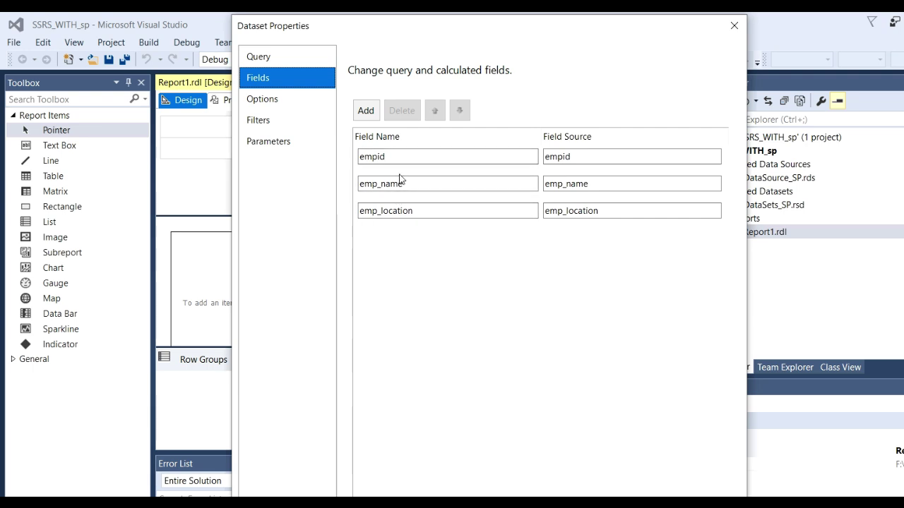
{"action": "left_click", "coordinate": [258, 101]}
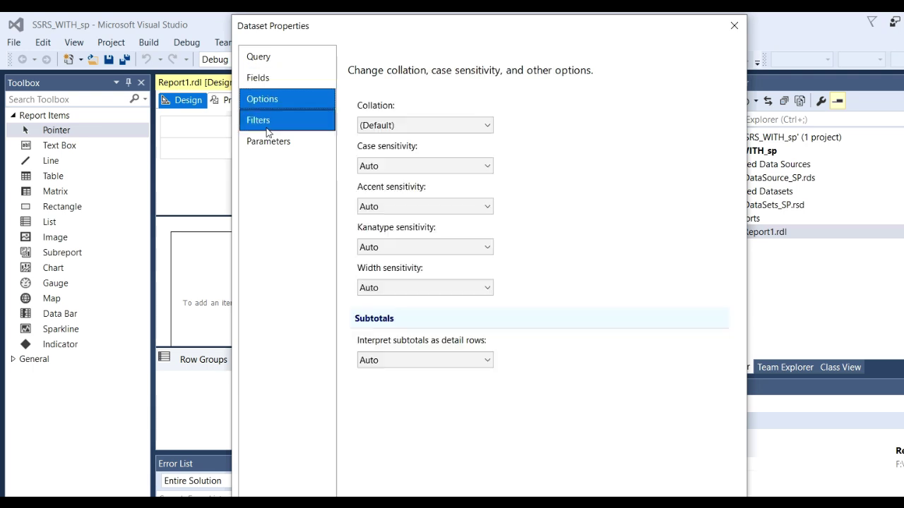
{"action": "left_click", "coordinate": [260, 120]}
{"action": "left_click", "coordinate": [268, 144]}
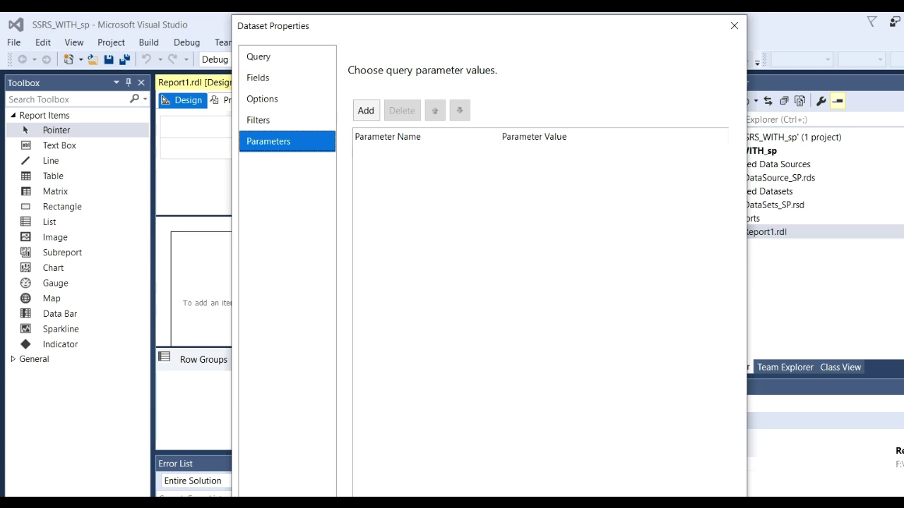
{"action": "left_click", "coordinate": [635, 496]}
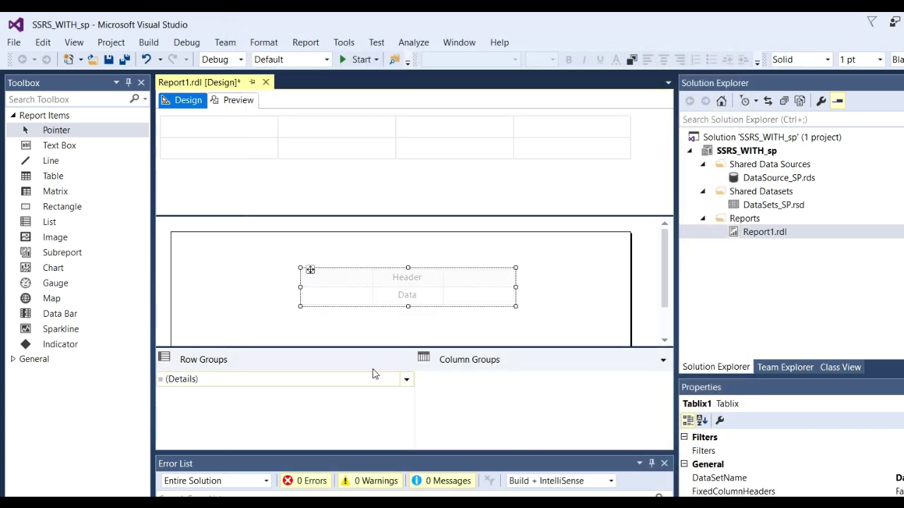
- Expand the report's datasets and put empid, emp_name and emp_location into the table's three data cells in that order
{"action": "mouse_move", "coordinate": [371, 289]}
{"action": "key", "text": "ctrl+alt+d"}
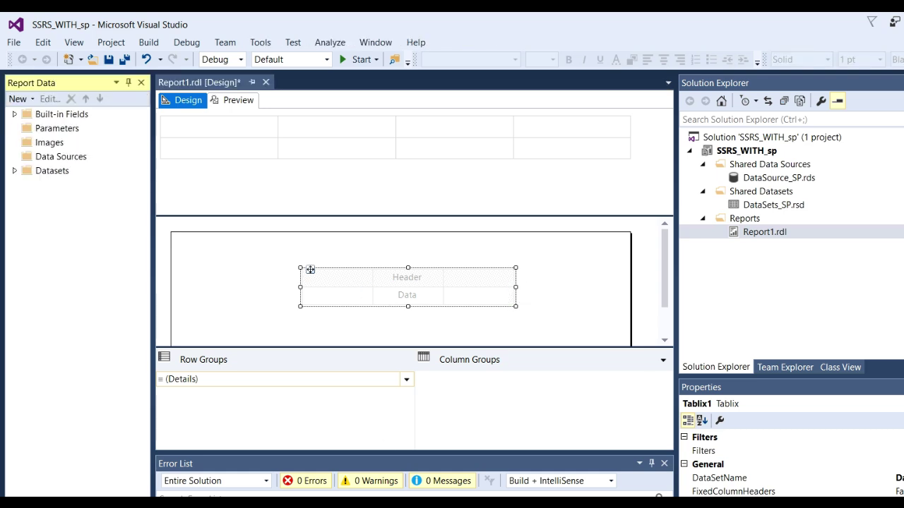
{"action": "left_click", "coordinate": [14, 170]}
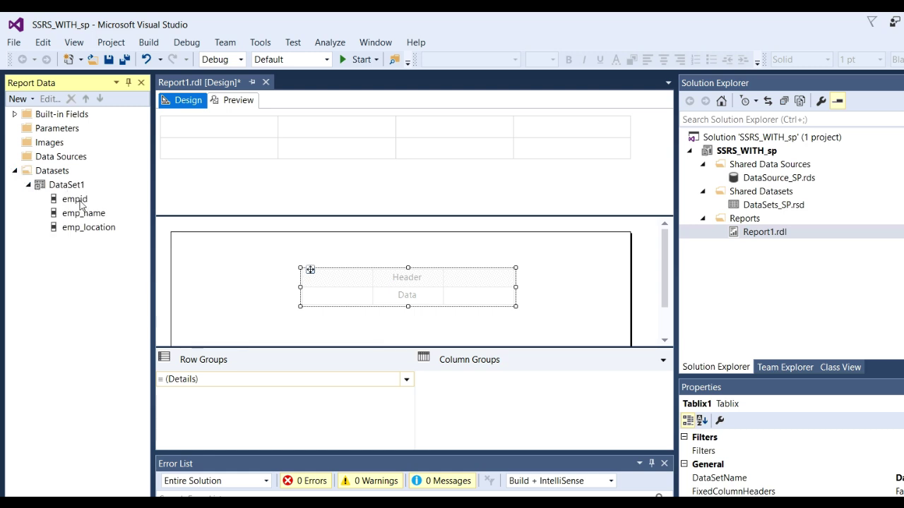
{"action": "left_click", "coordinate": [74, 200]}
{"action": "left_click_drag", "start_coordinate": [80, 205], "coordinate": [312, 297]}
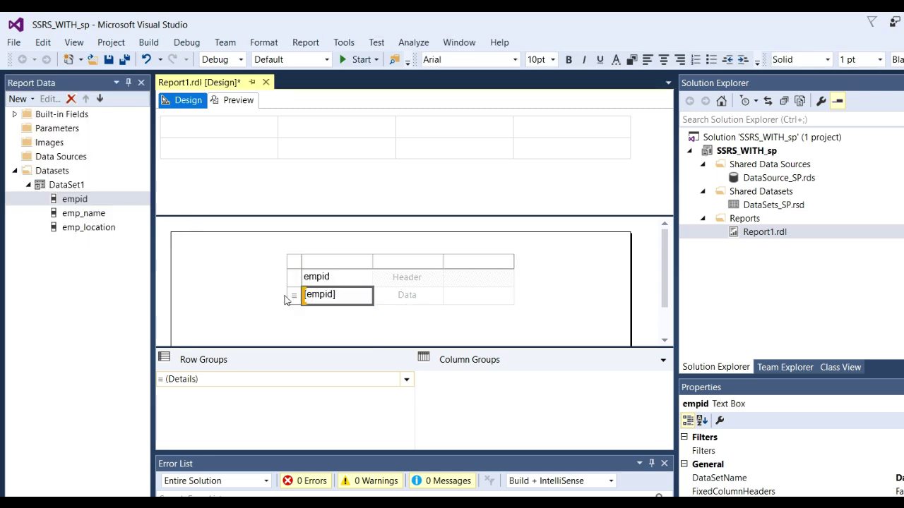
{"action": "left_click_drag", "start_coordinate": [93, 219], "coordinate": [408, 295]}
{"action": "left_click_drag", "start_coordinate": [97, 230], "coordinate": [485, 305]}
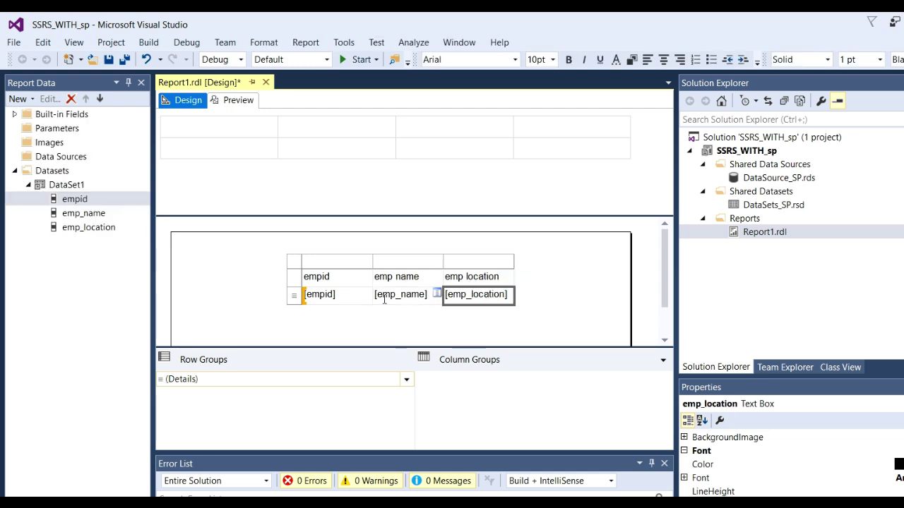
- Make the table's header row bold and centred, and centre the text of the data row
{"action": "left_click", "coordinate": [294, 284]}
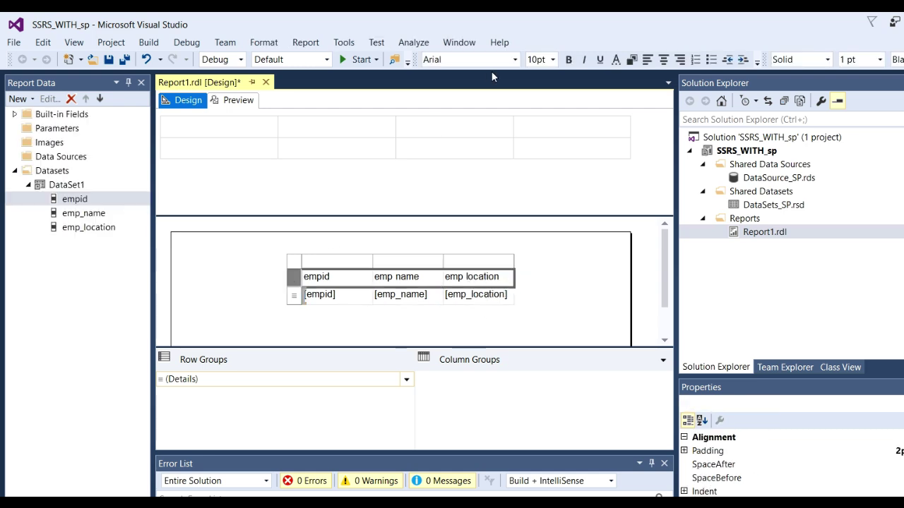
{"action": "left_click", "coordinate": [569, 61]}
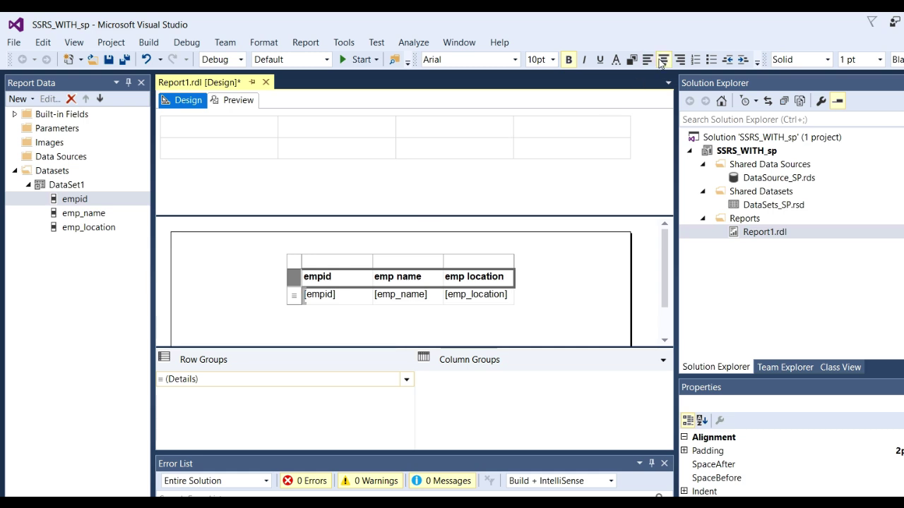
{"action": "left_click", "coordinate": [664, 62]}
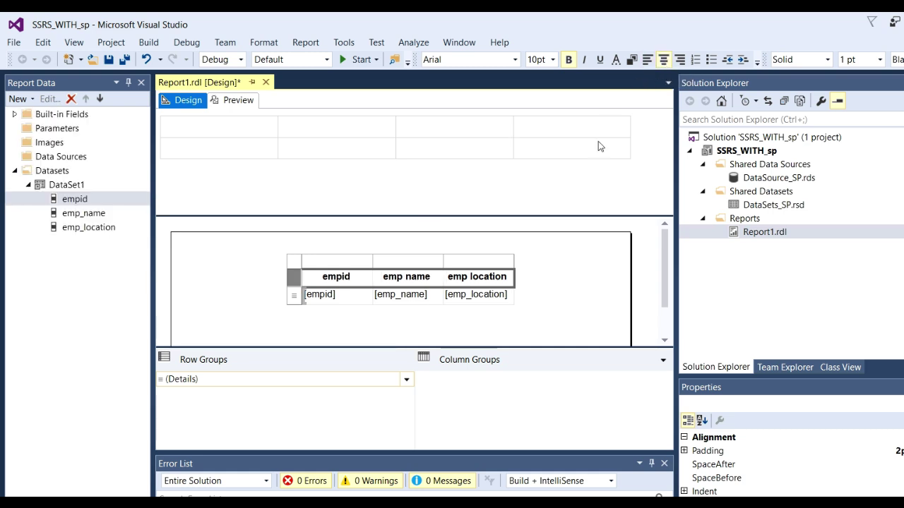
{"action": "left_click", "coordinate": [294, 296]}
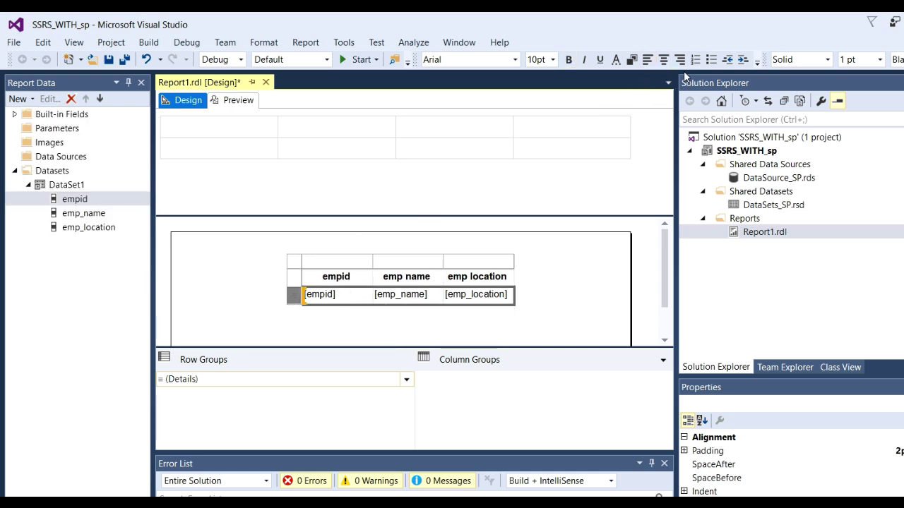
{"action": "left_click", "coordinate": [663, 59]}
{"action": "left_click", "coordinate": [588, 292]}
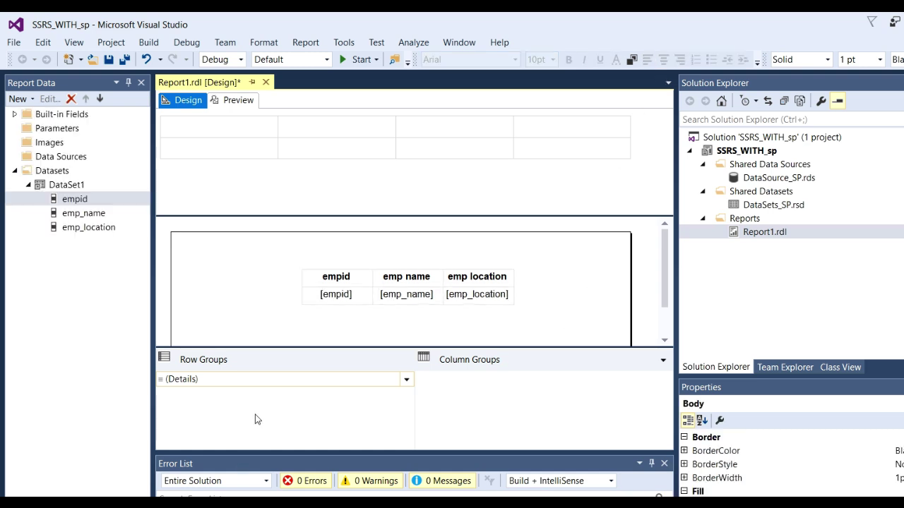
- Preview the report, widen the preview area, and look through the employee rows
{"action": "left_click", "coordinate": [238, 101]}
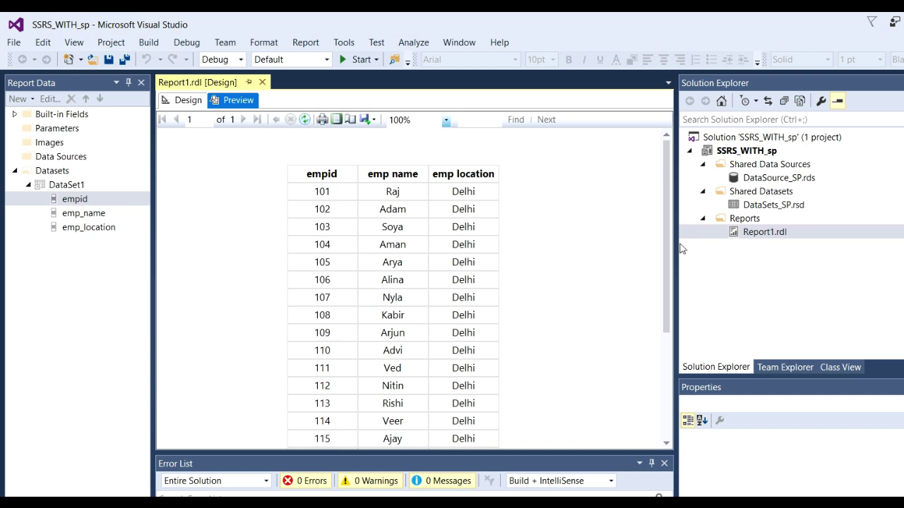
{"action": "left_click_drag", "start_coordinate": [677, 245], "coordinate": [835, 247]}
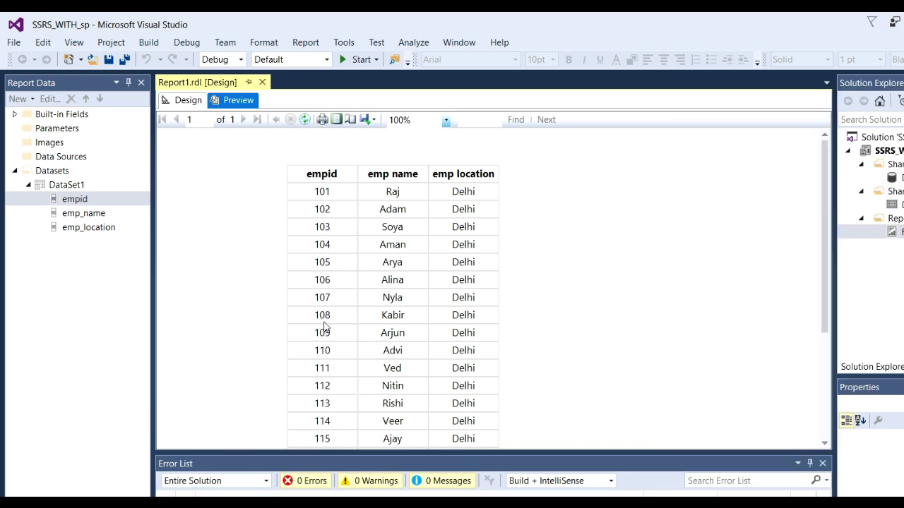
{"action": "scroll", "coordinate": [324, 327], "scroll_direction": "down", "scroll_amount": 5}
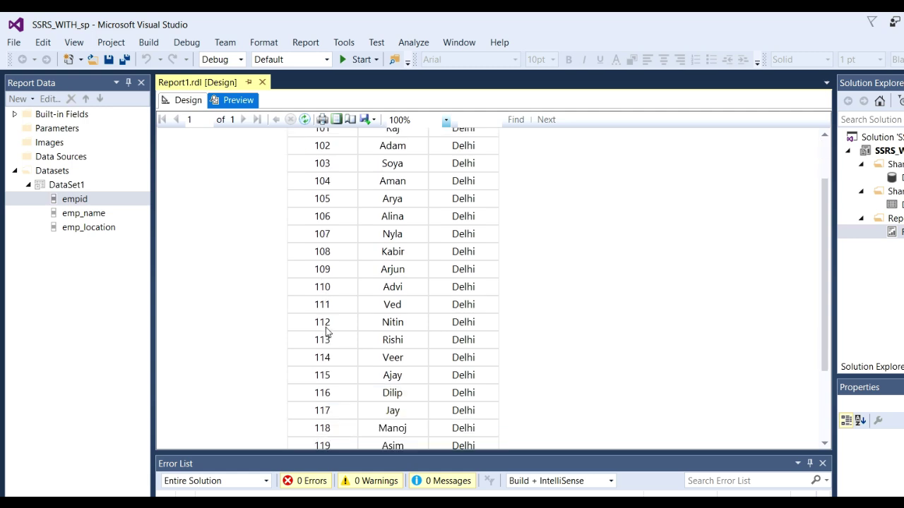
{"action": "scroll", "coordinate": [321, 337], "scroll_direction": "up", "scroll_amount": 5}
{"action": "scroll", "coordinate": [321, 338], "scroll_direction": "up", "scroll_amount": 1}
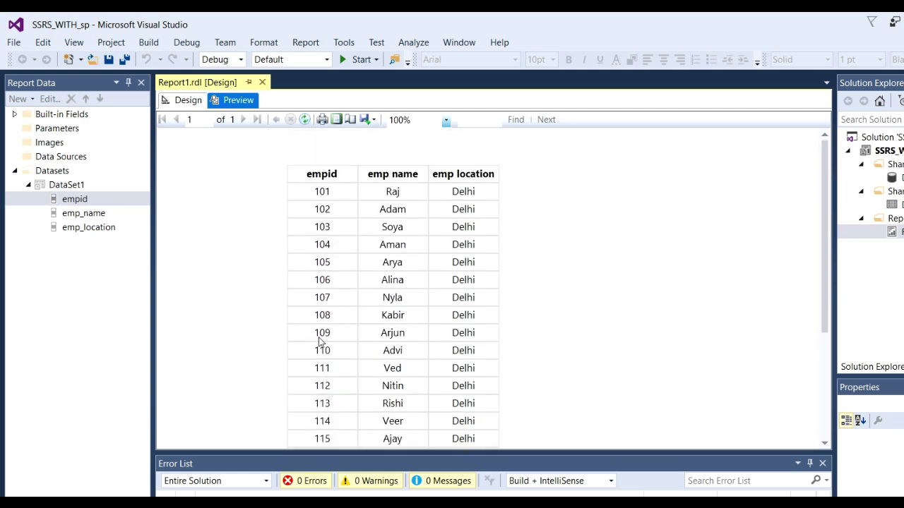